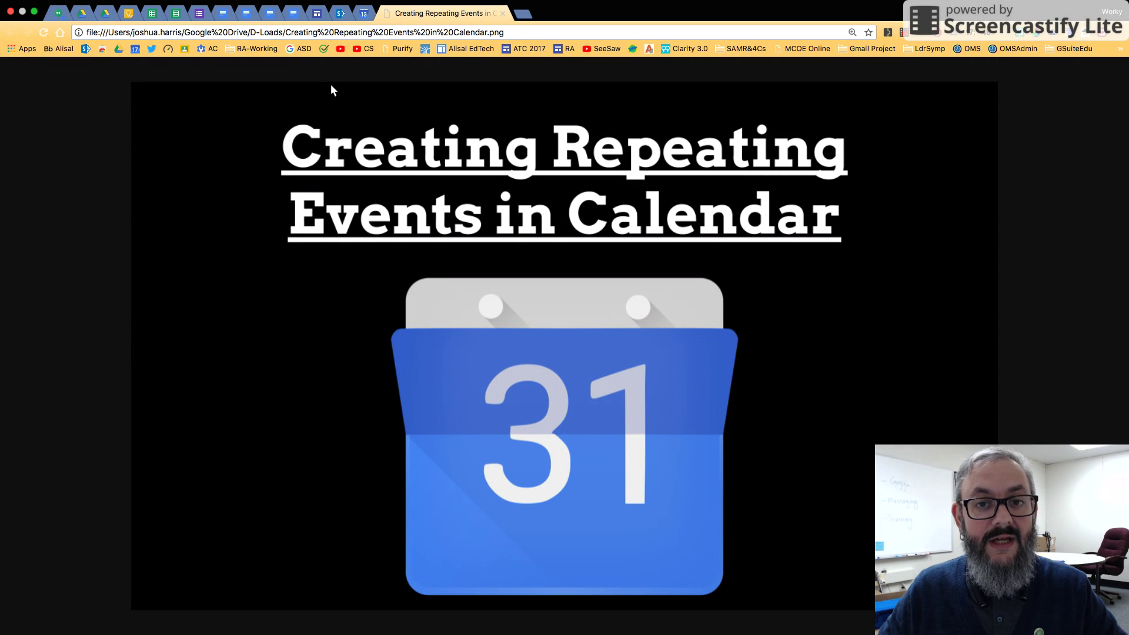
# Draft a new event on Wednesday, March 21 from 2pm to 4pm in Google Calendar
pyautogui.click(363, 18)
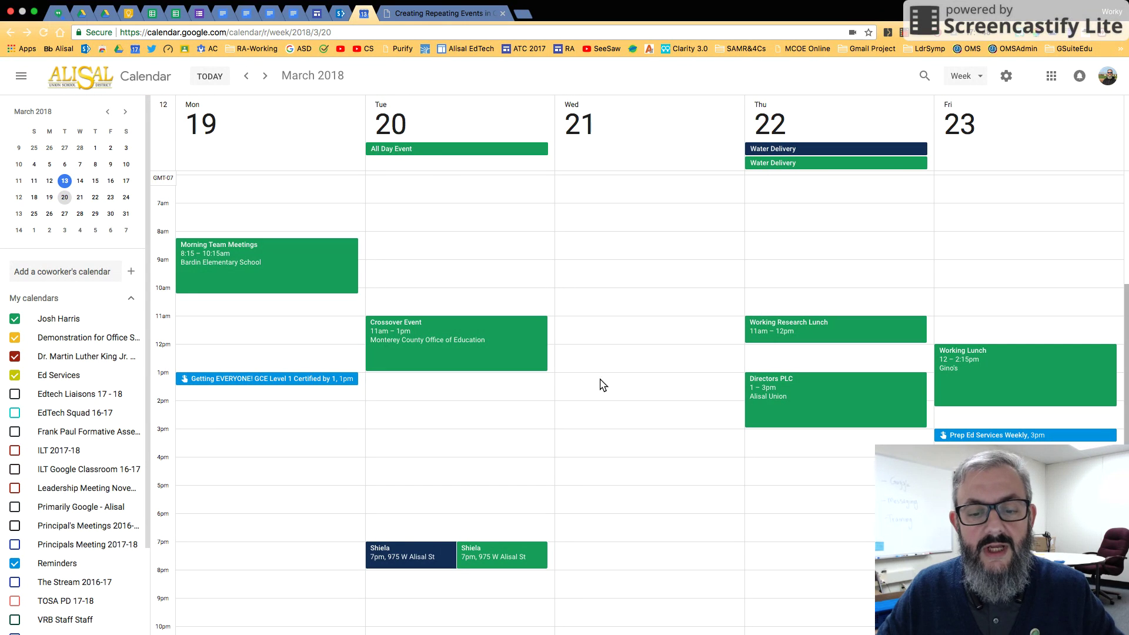
pyautogui.moveTo(588, 404); pyautogui.dragTo(590, 452)
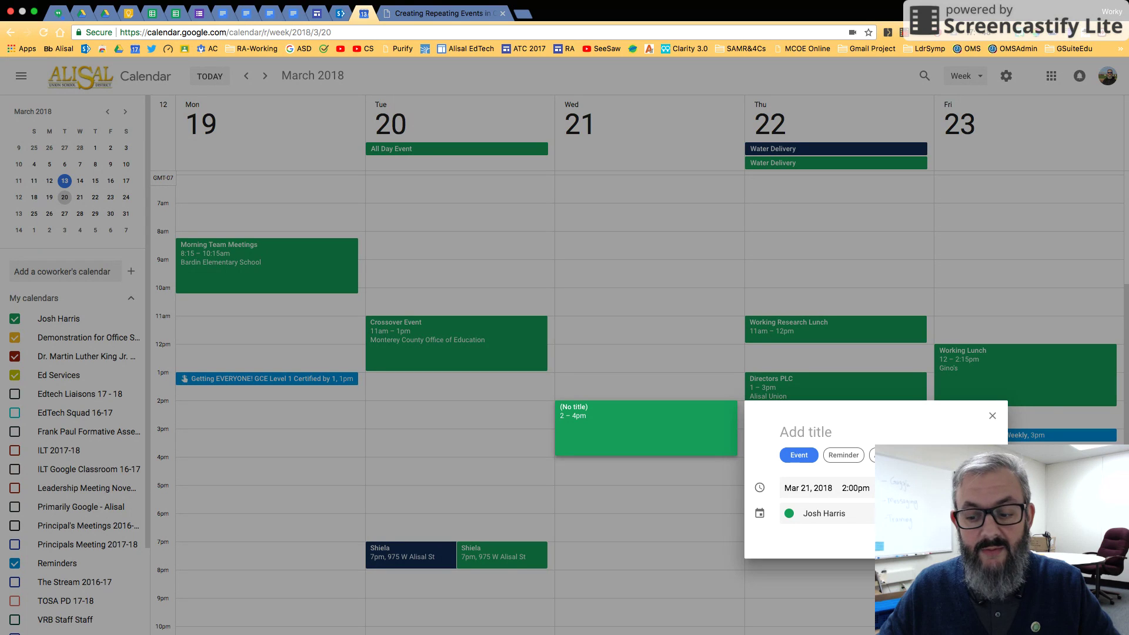
# Title the event 'Repeating Event' on its full details page and show the repeat choices
pyautogui.click(964, 540)
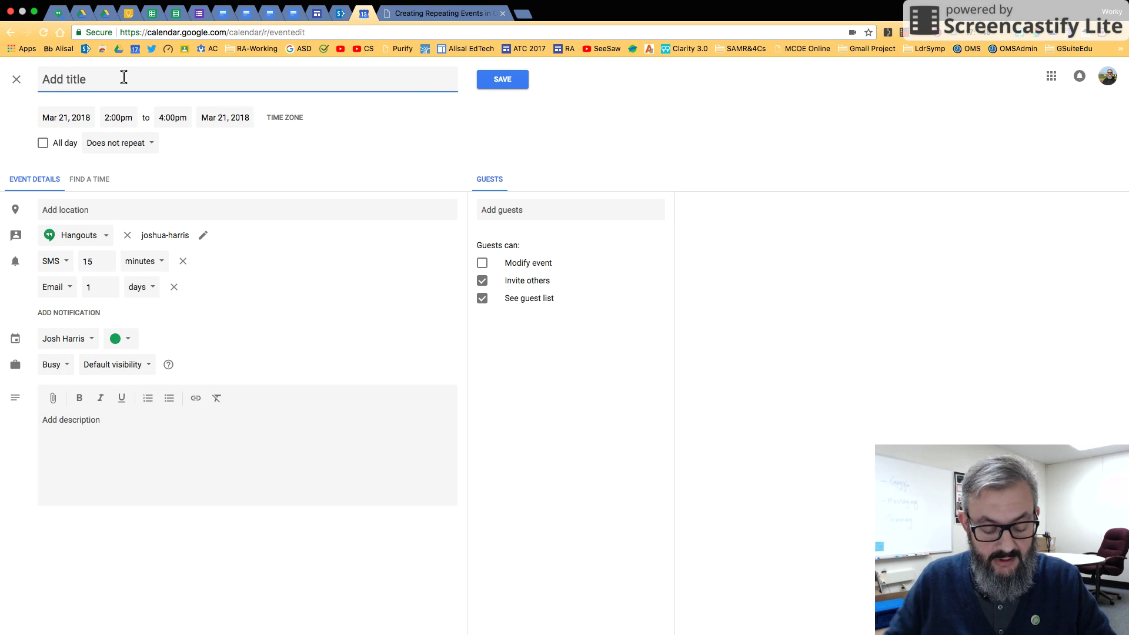
pyautogui.write('Rea')
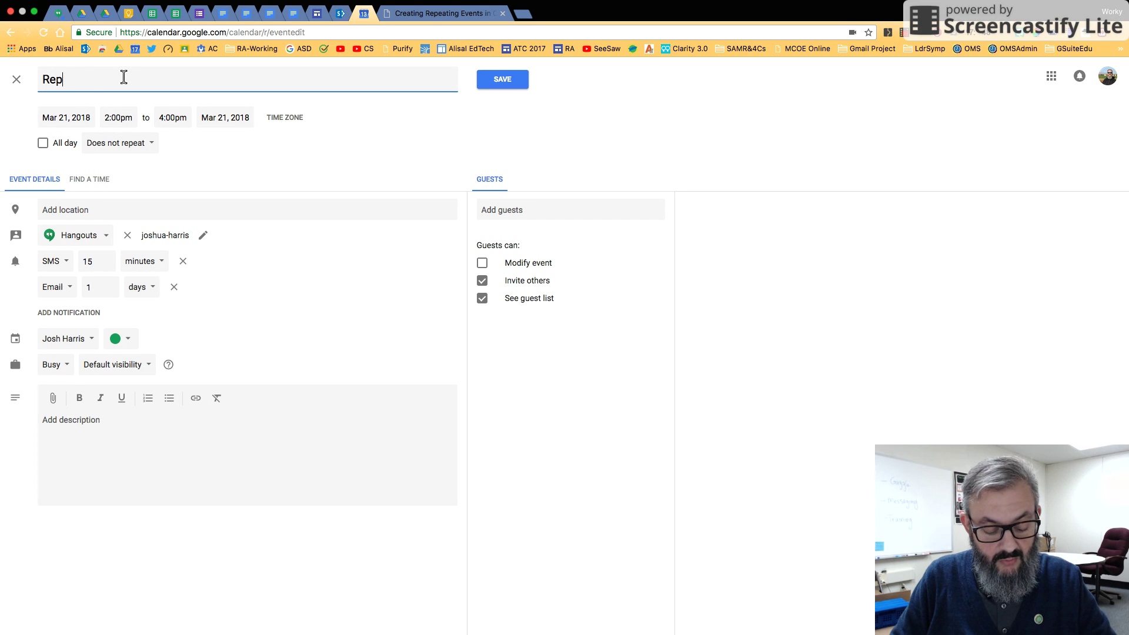
pyautogui.write('eating Even')
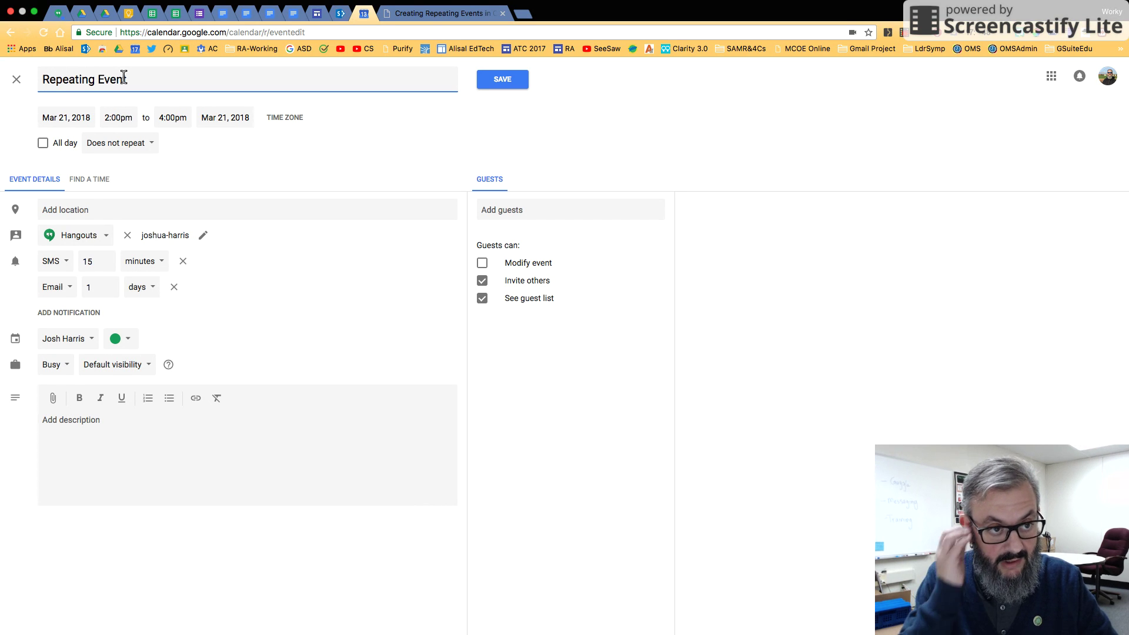
pyautogui.write('t')
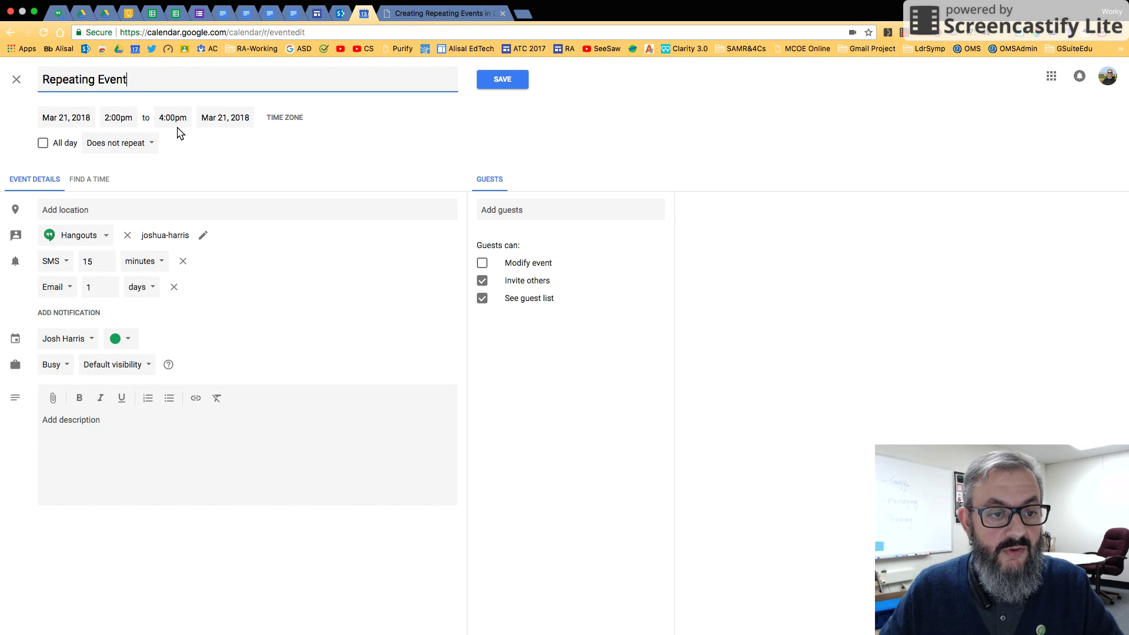
pyautogui.click(113, 147)
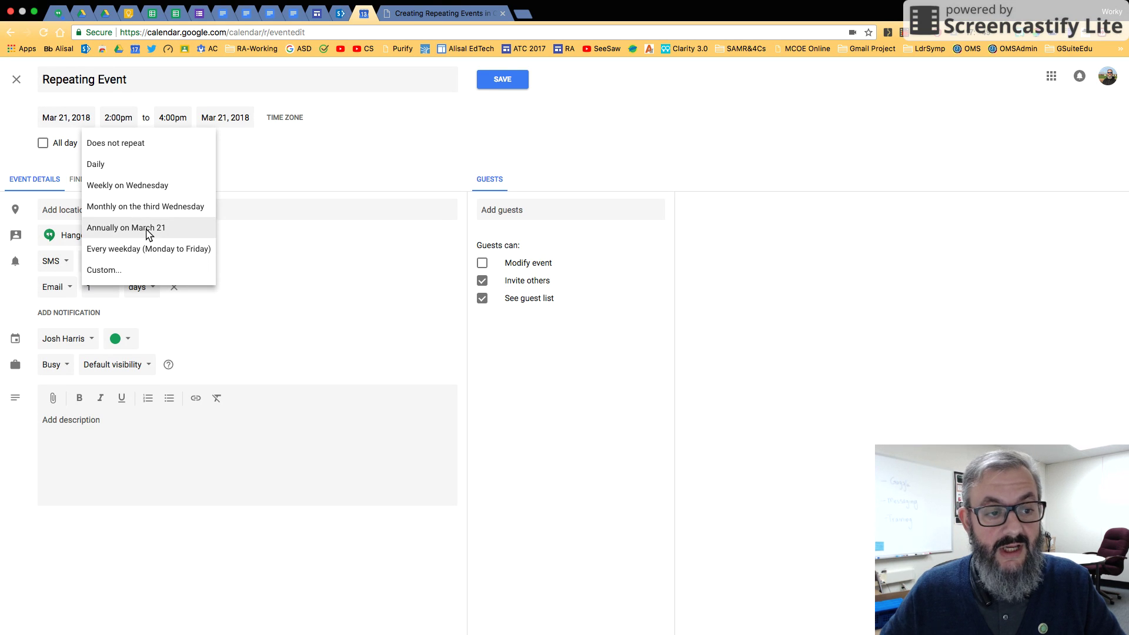
# Set a custom recurrence every 2 weeks on Wednesday, ending July 25, 2018
pyautogui.click(144, 270)
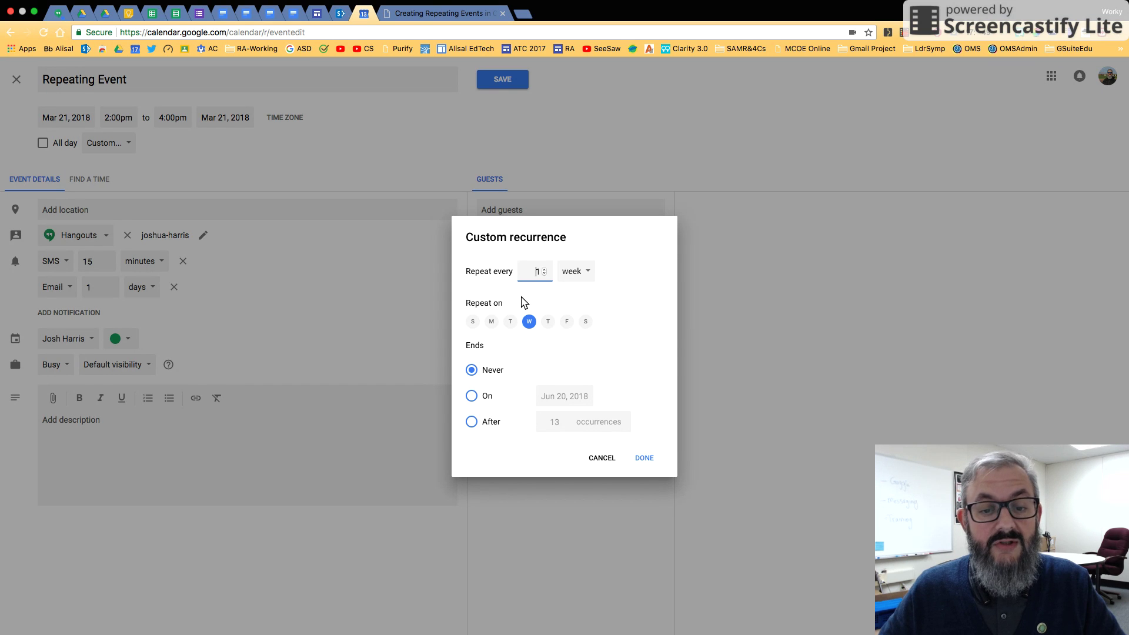
pyautogui.click(544, 271)
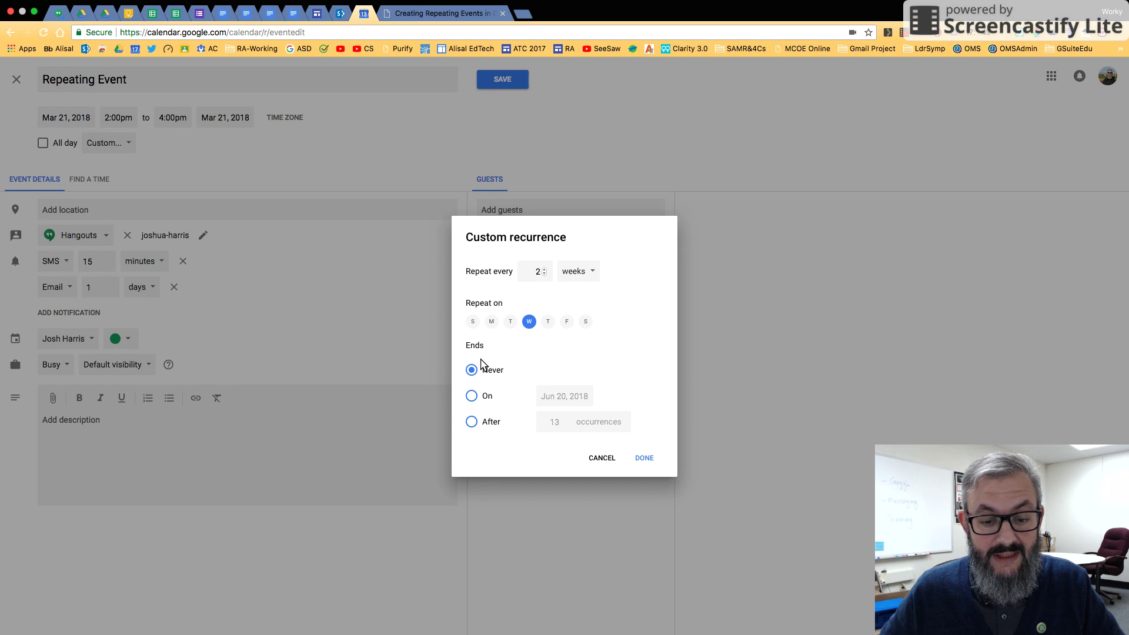
pyautogui.click(471, 395)
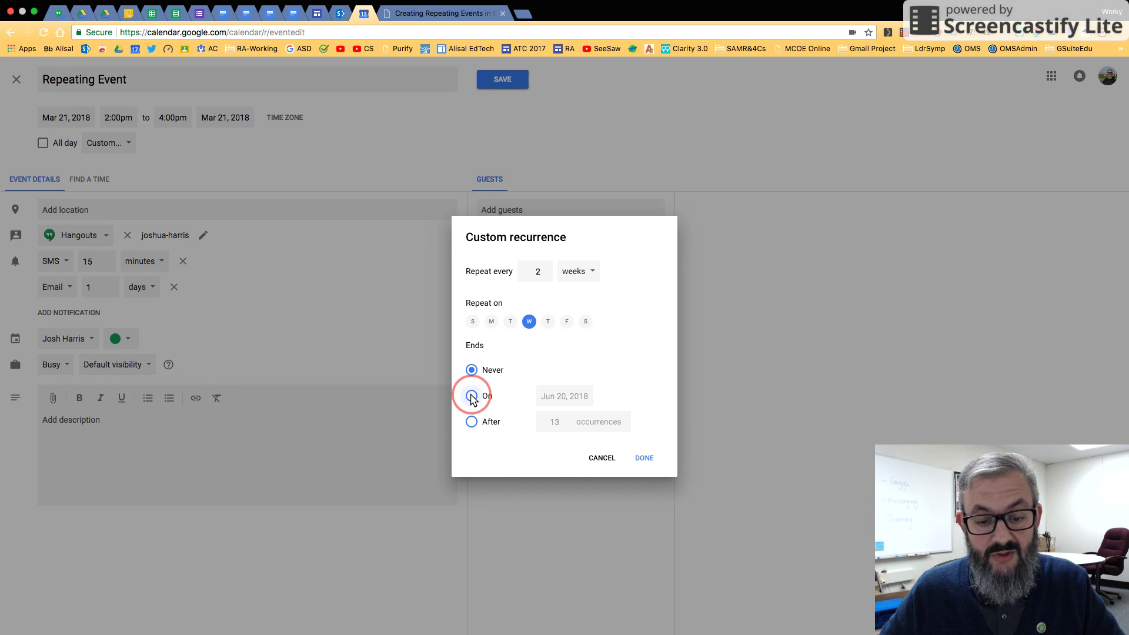
pyautogui.click(565, 393)
pyautogui.tripleClick(565, 392)
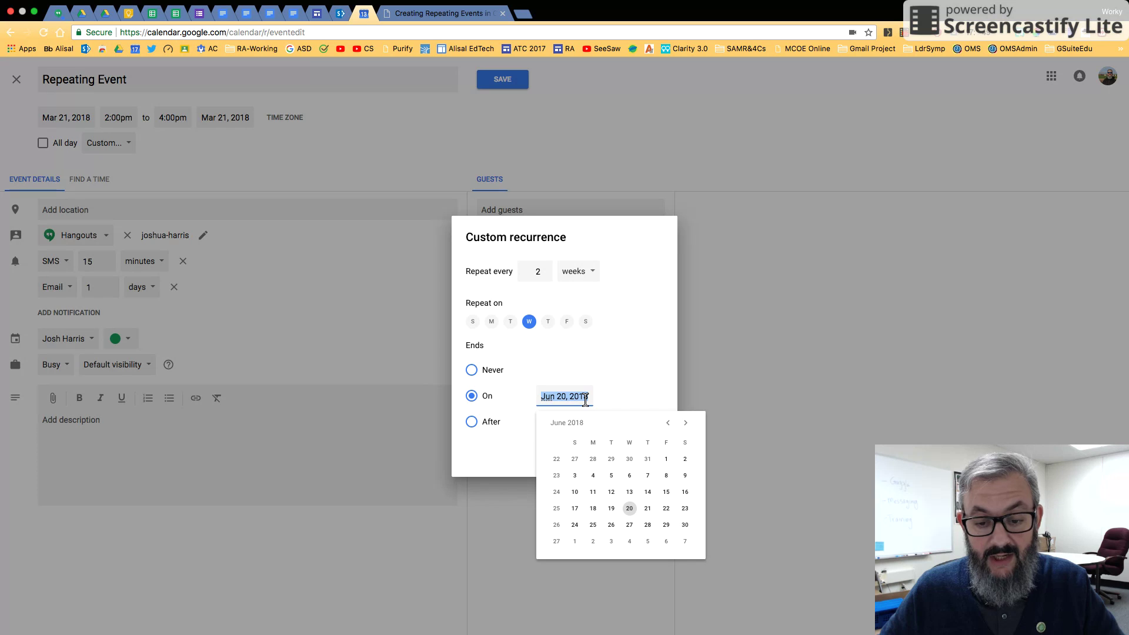
pyautogui.click(685, 422)
pyautogui.click(686, 423)
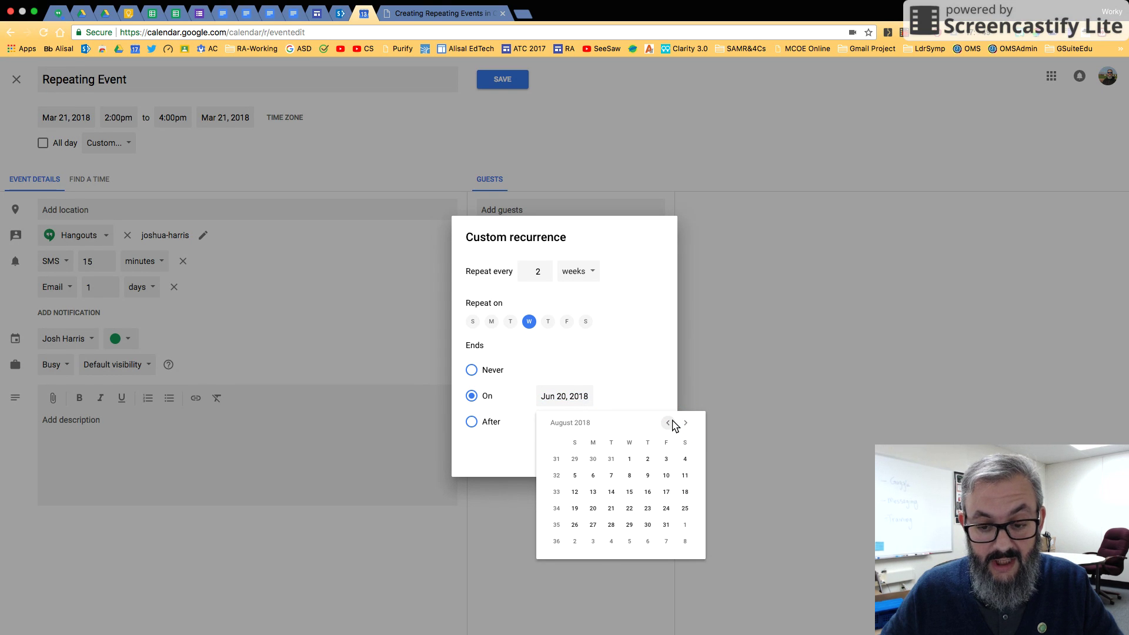
pyautogui.click(668, 423)
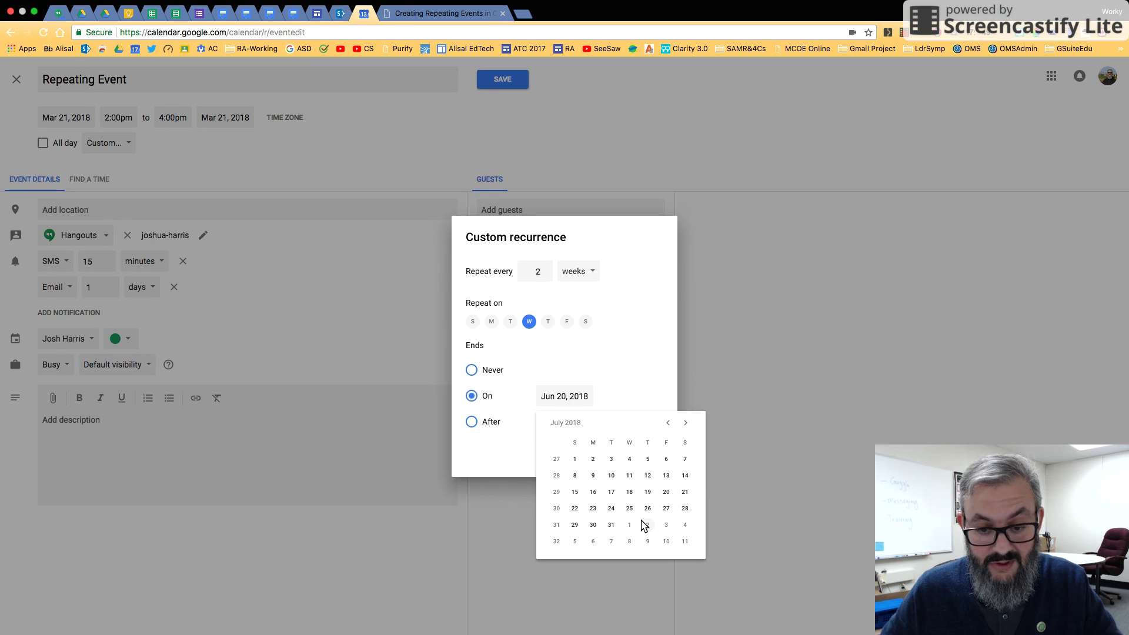
pyautogui.click(684, 423)
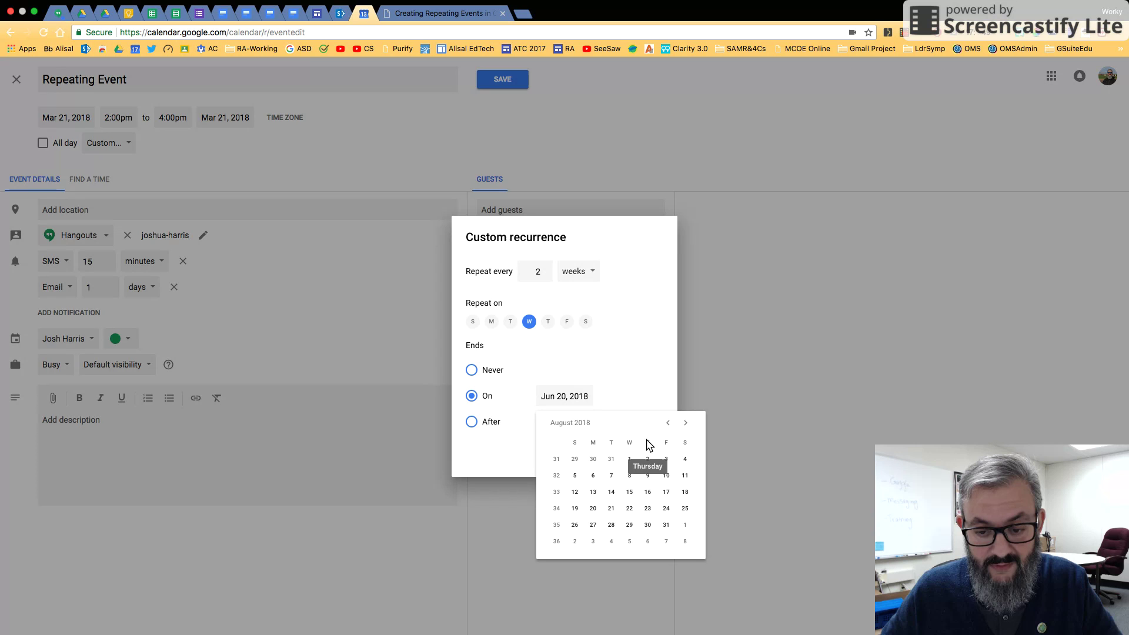
pyautogui.click(668, 423)
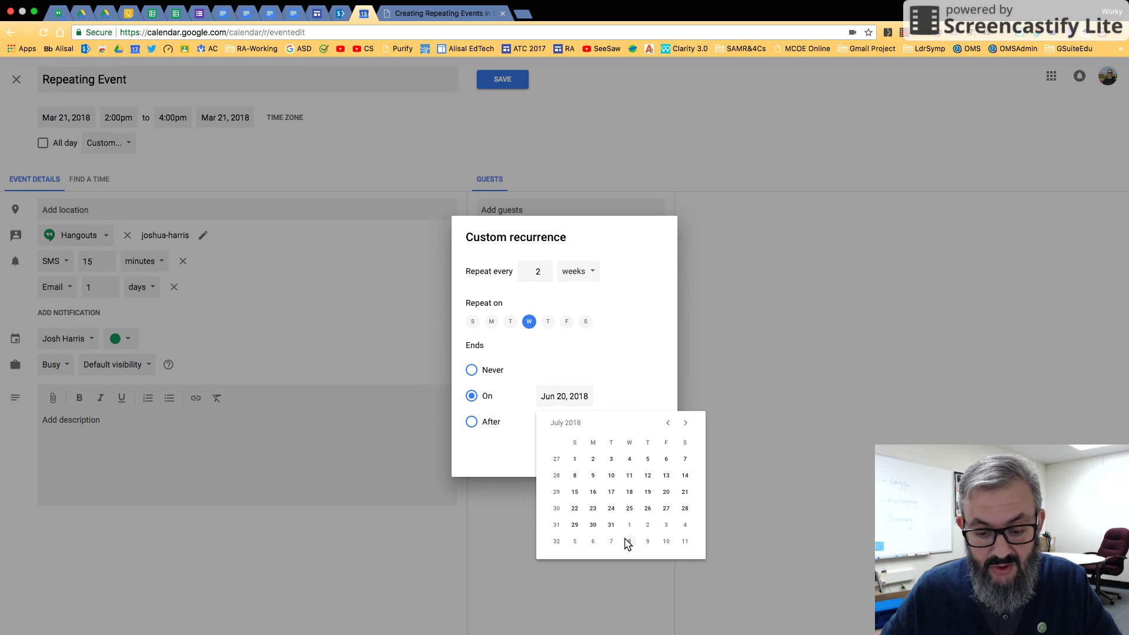
pyautogui.click(629, 507)
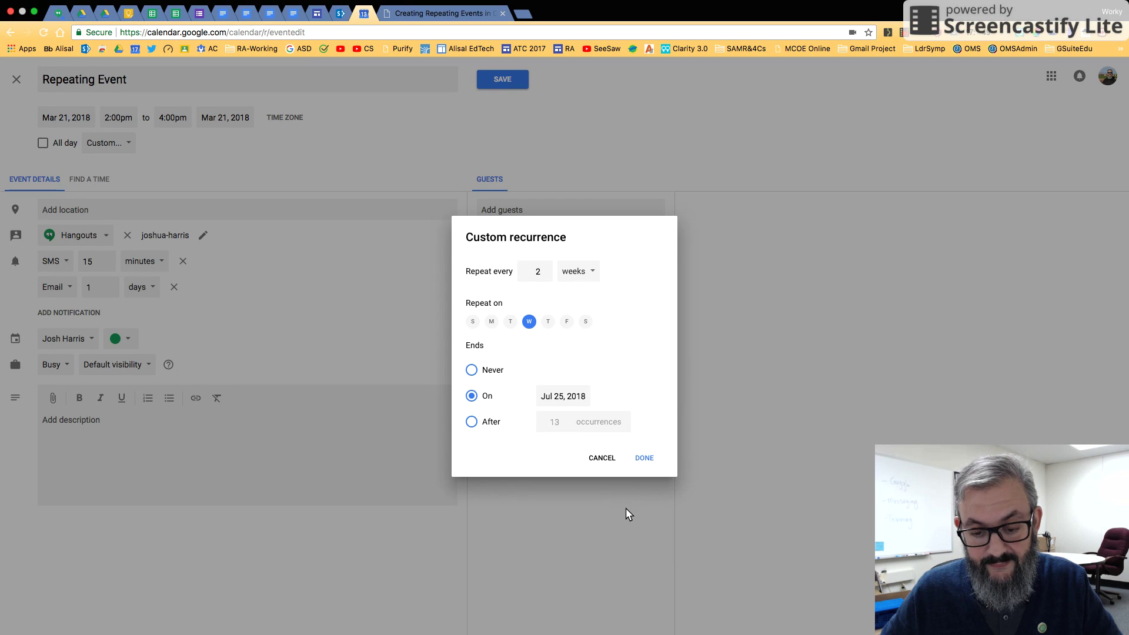
# Change the recurrence to Wednesday and Friday every 2 weeks, ending after 11 occurrences, and apply it
pyautogui.click(472, 424)
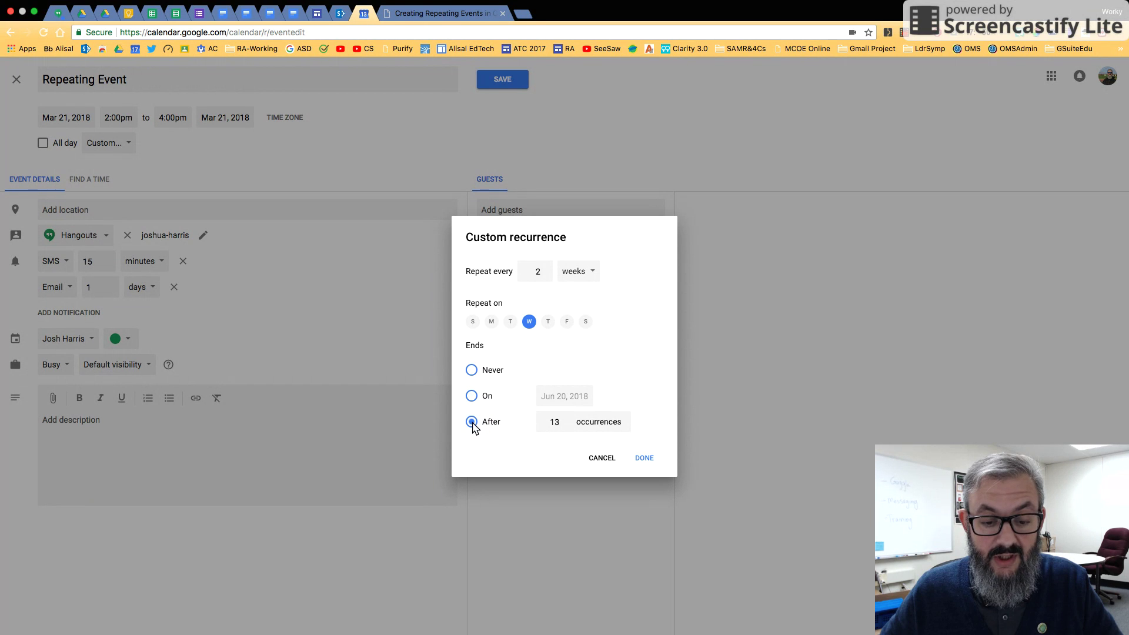
pyautogui.doubleClick(563, 424)
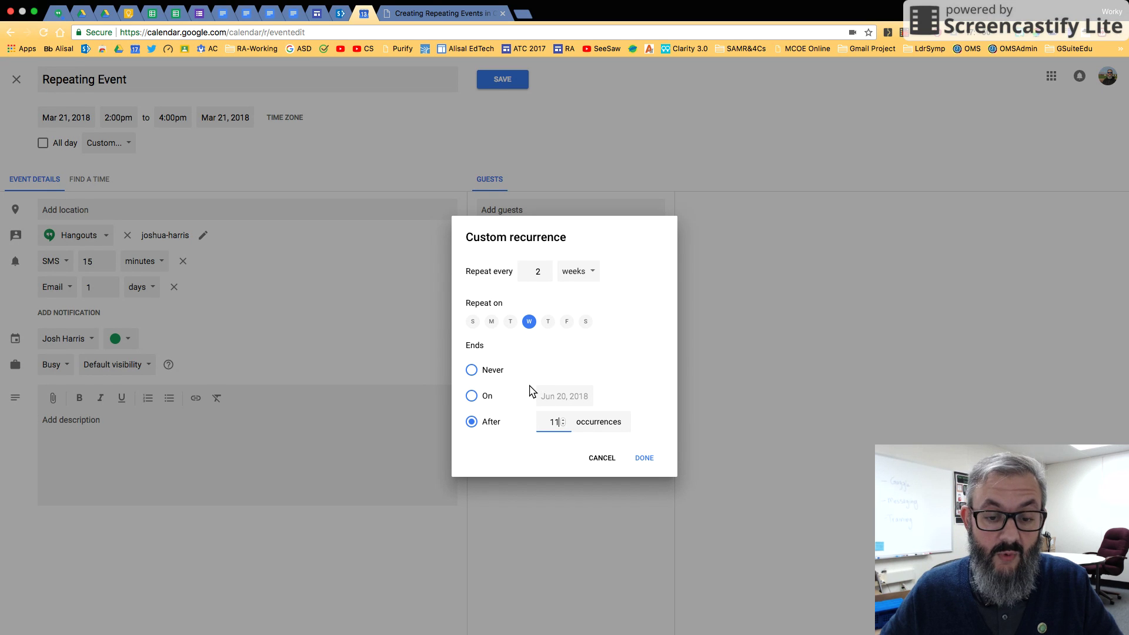
pyautogui.click(567, 321)
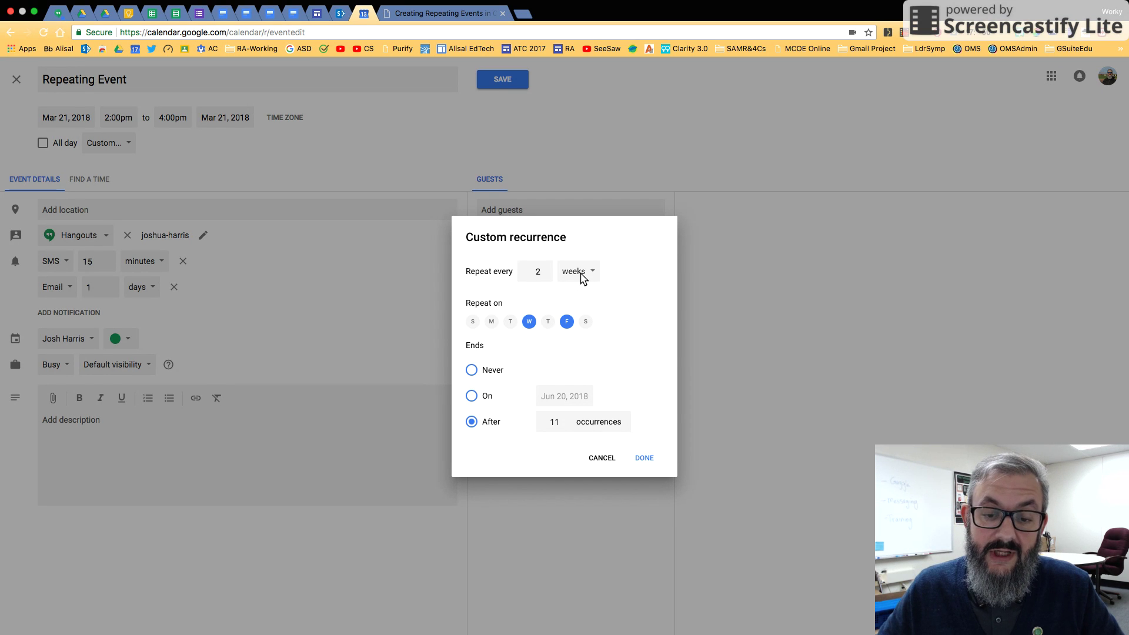
pyautogui.click(582, 276)
pyautogui.click(608, 277)
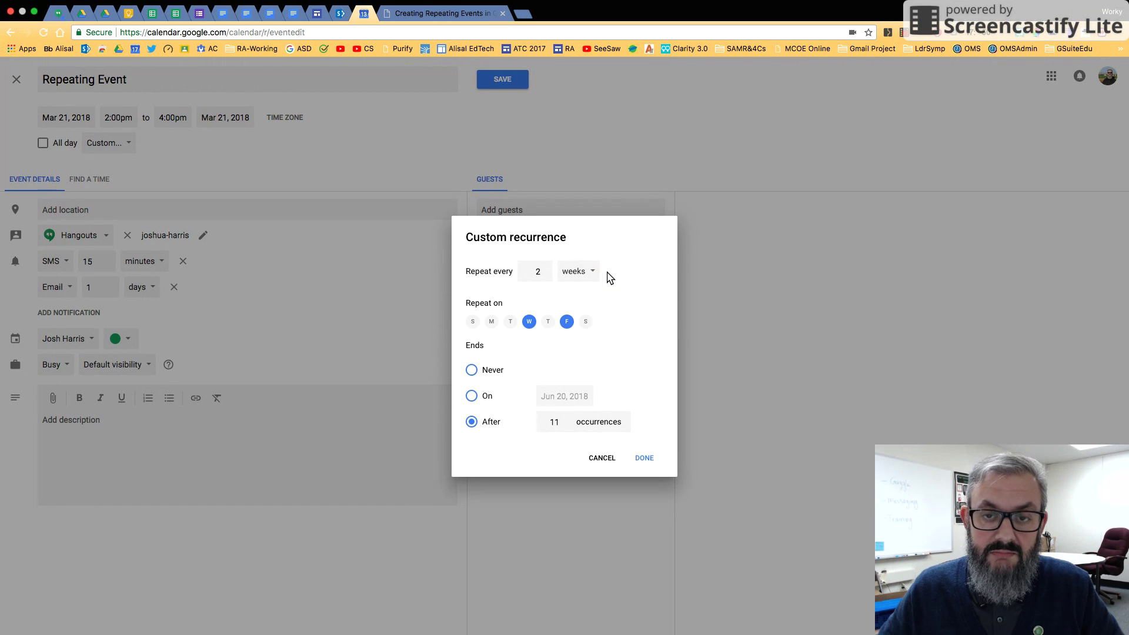
pyautogui.click(643, 459)
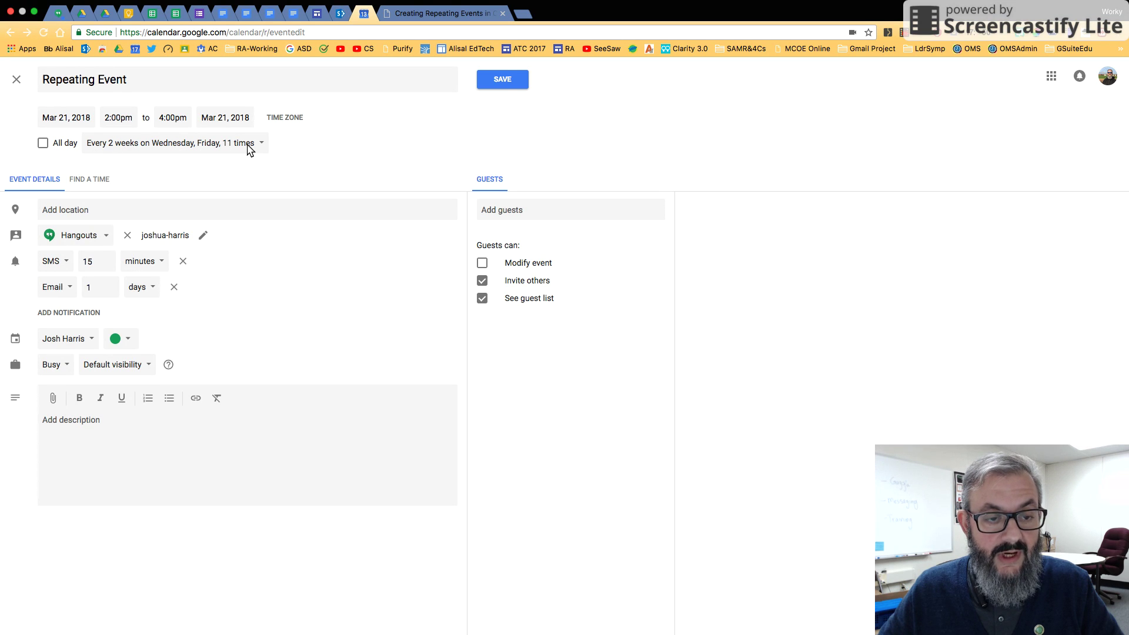
# Save Repeating Event and review its occurrences through mid-April, returning to March 19–23
pyautogui.click(503, 79)
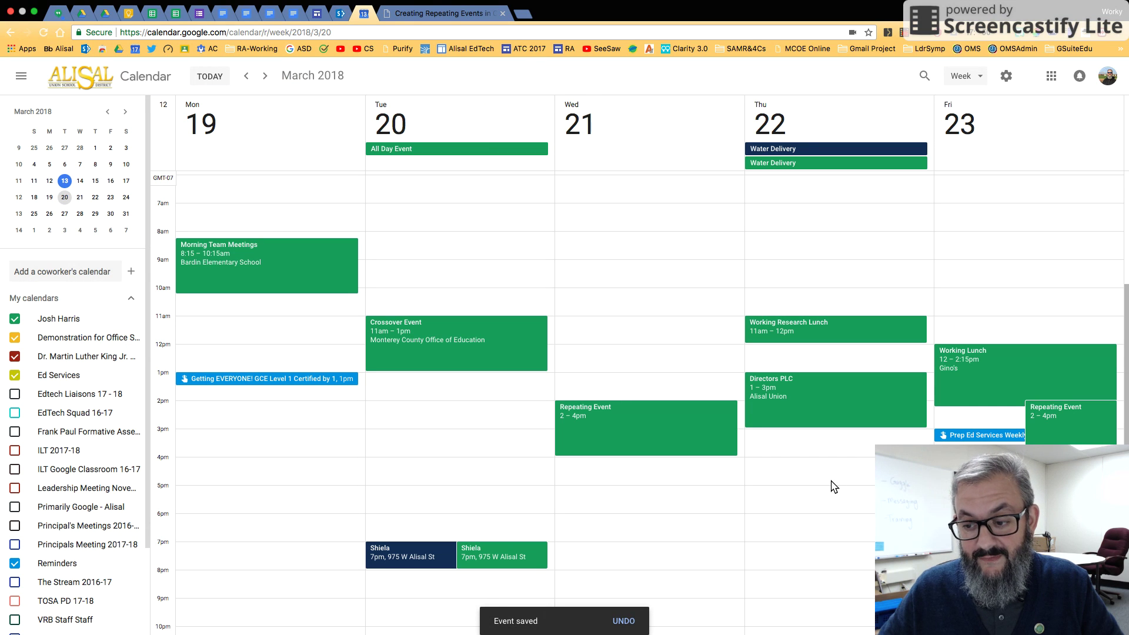
pyautogui.click(265, 76)
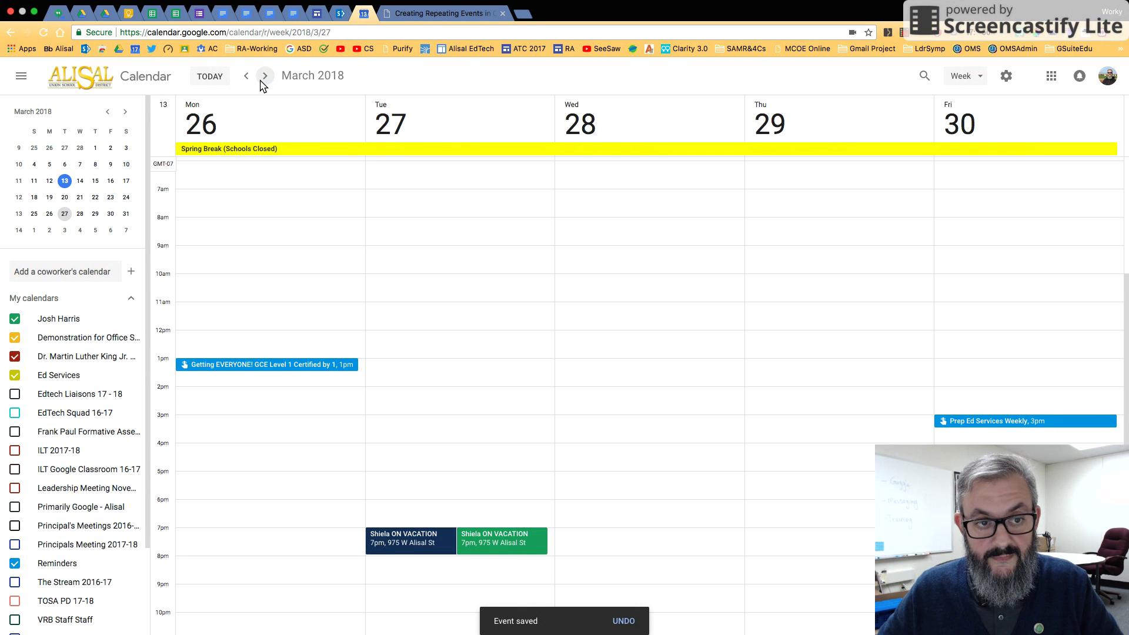
pyautogui.click(263, 82)
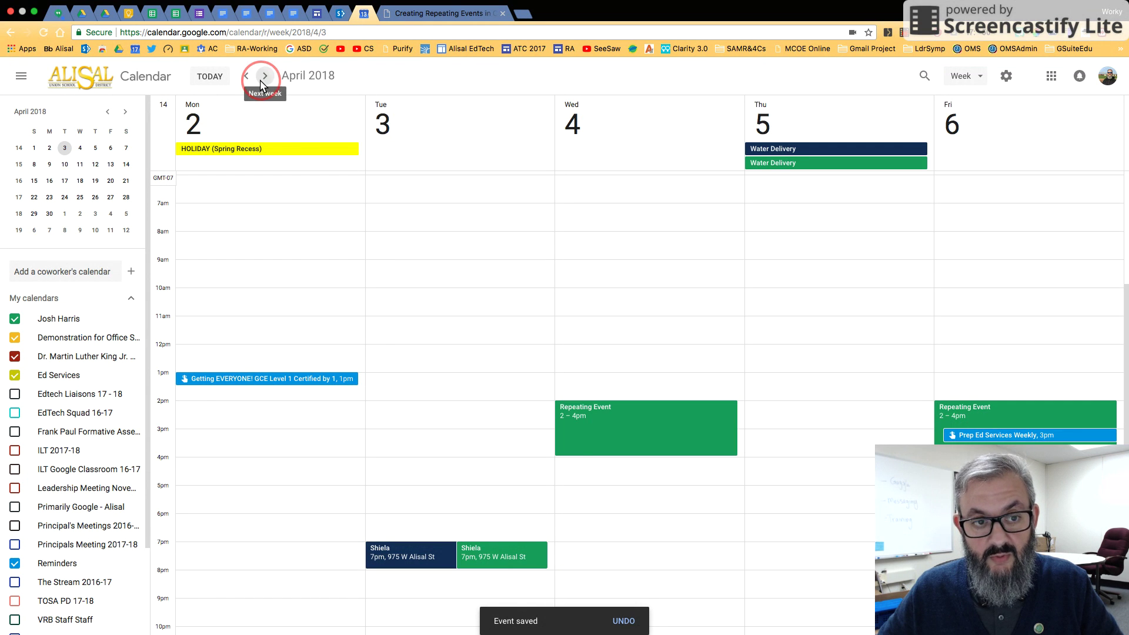
pyautogui.click(264, 82)
pyautogui.click(264, 82)
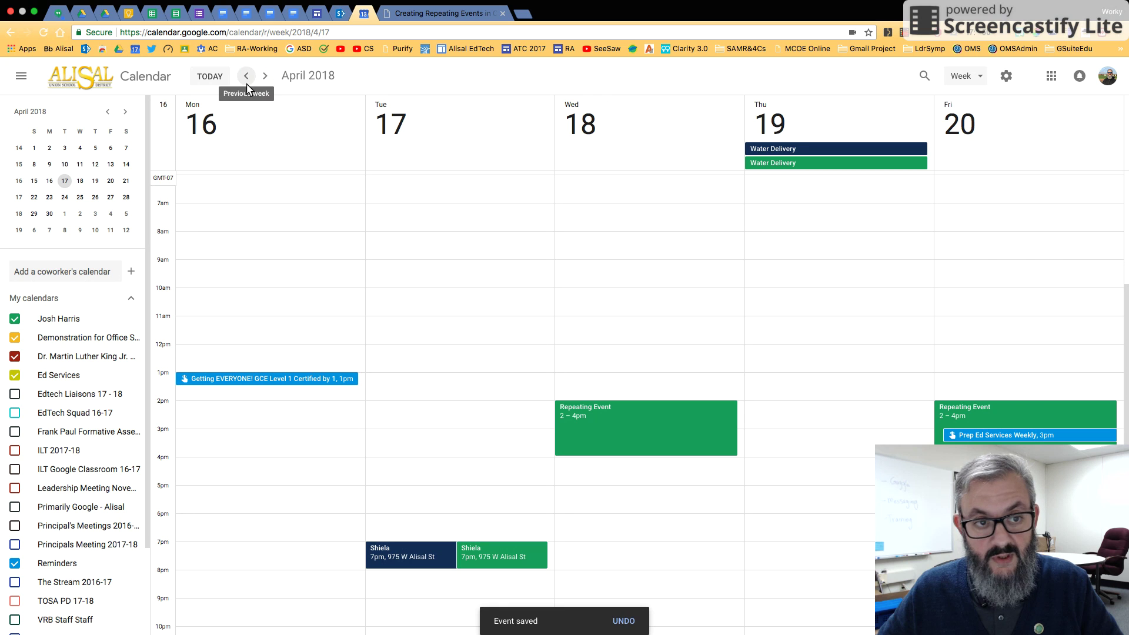
pyautogui.click(240, 83)
pyautogui.click(240, 82)
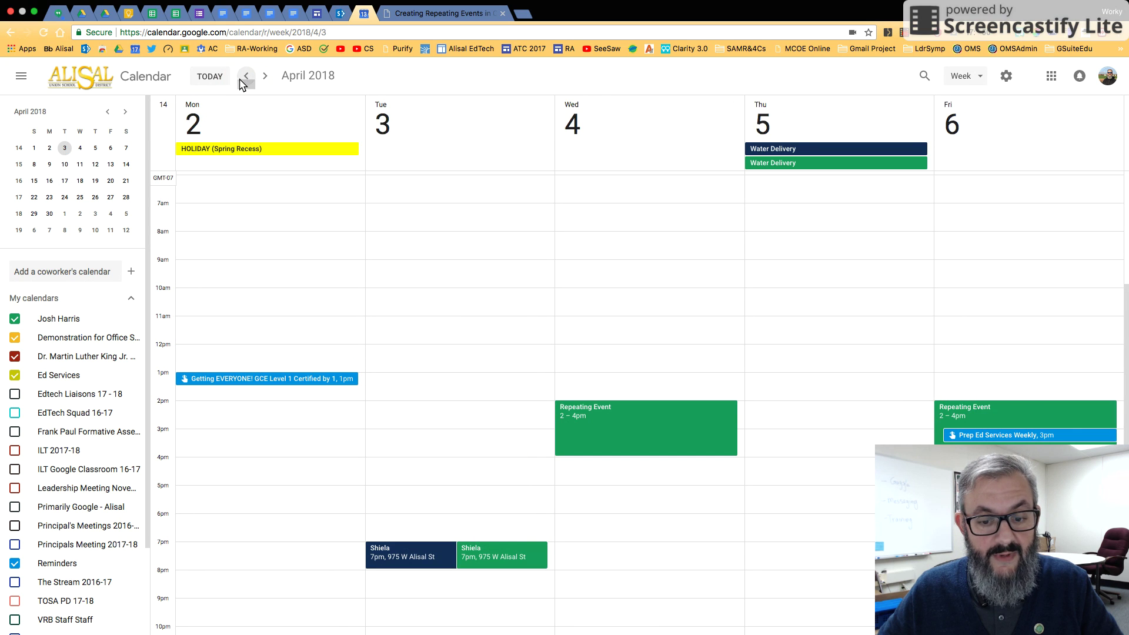
pyautogui.click(241, 83)
pyautogui.click(241, 78)
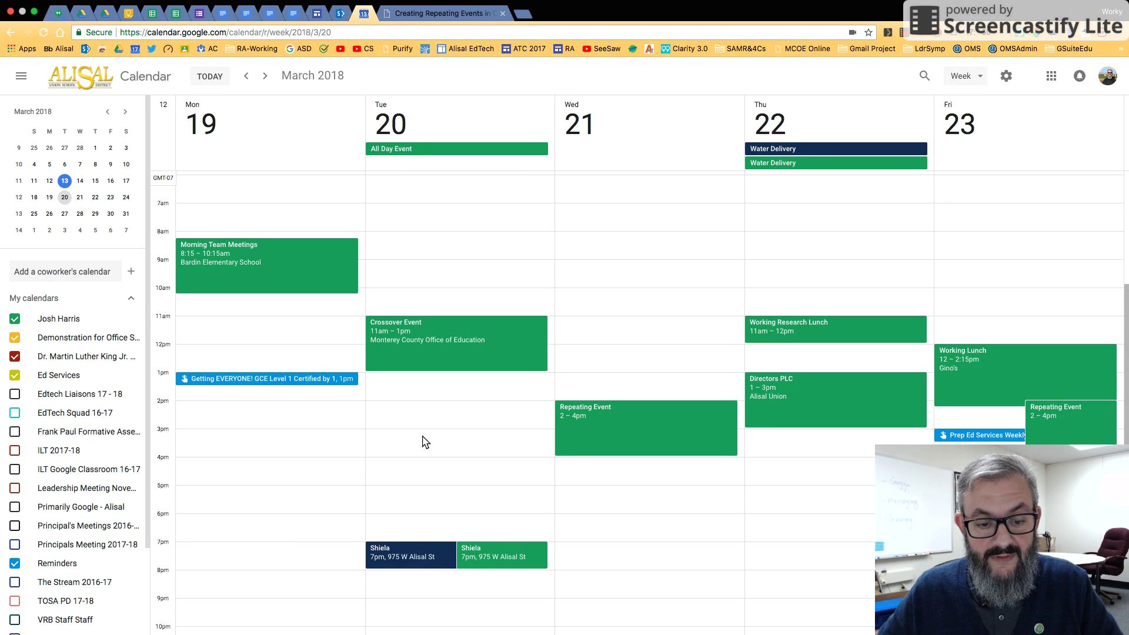
# Create a 2–3:30pm event on Tuesday, March 20 titled 'The other Repeating Event' and show its repeat choices
pyautogui.moveTo(419, 408); pyautogui.dragTo(416, 449)
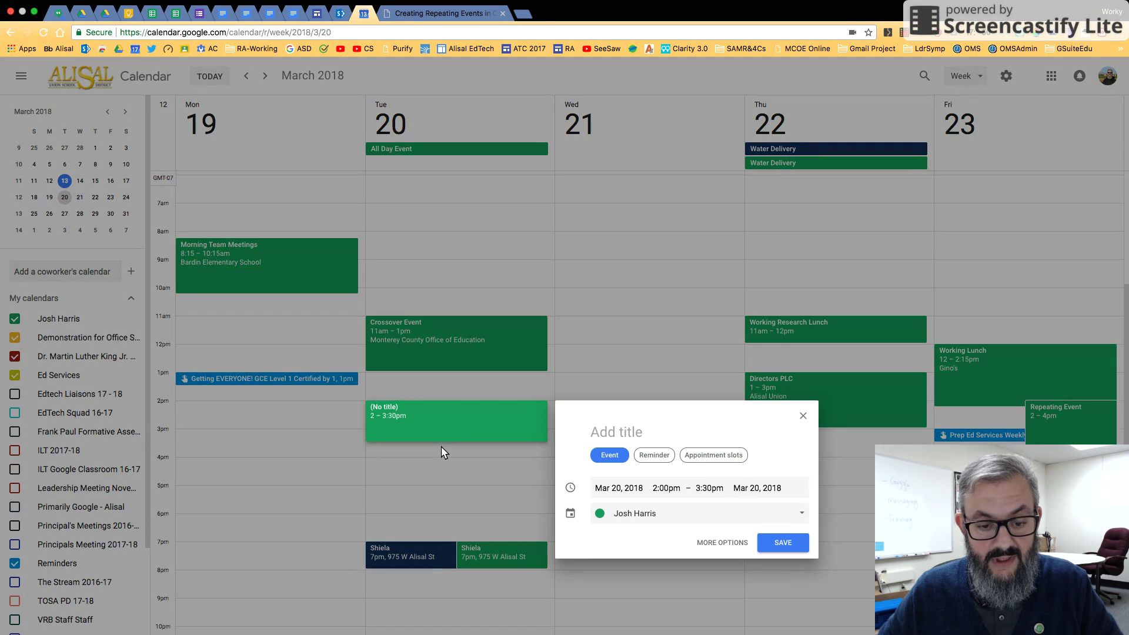
pyautogui.click(723, 542)
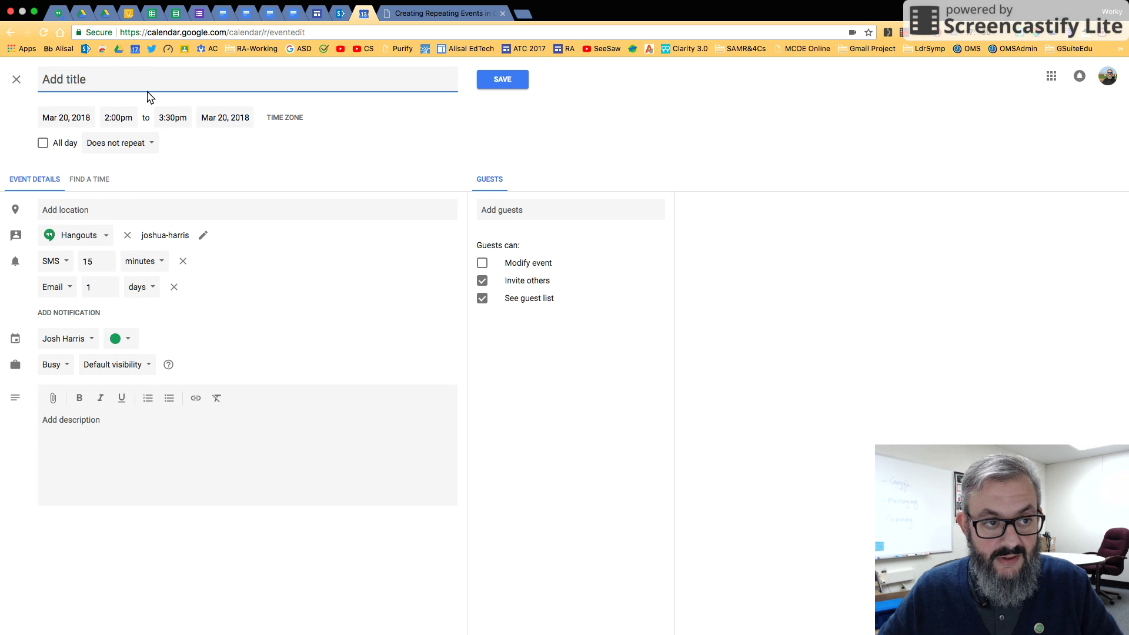
pyautogui.write('The other ')
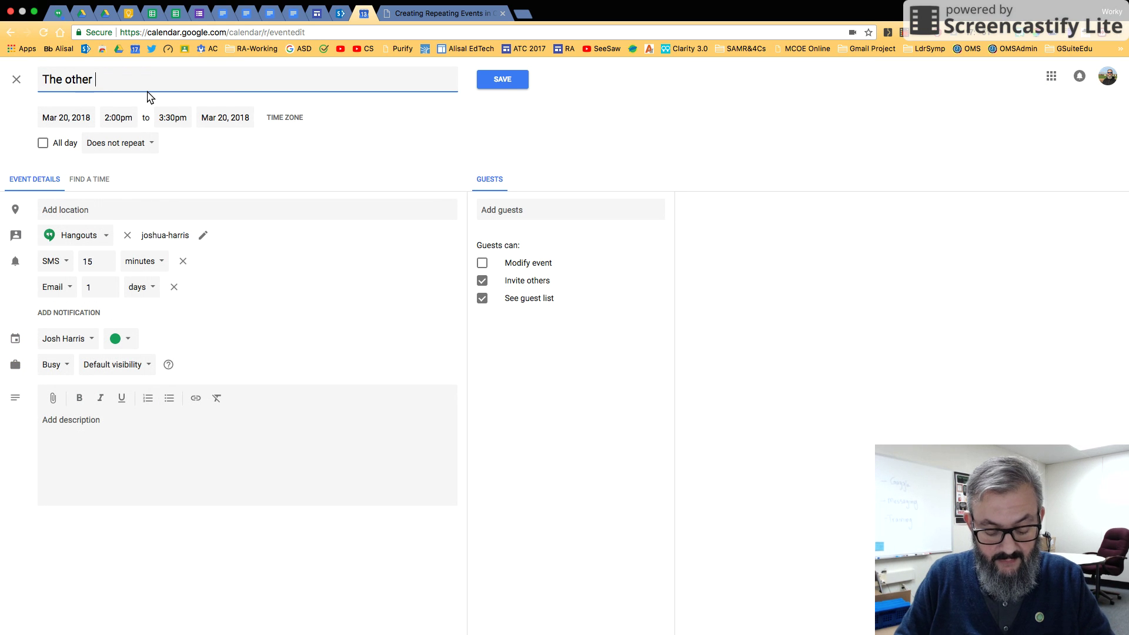
pyautogui.write('Repeating Event')
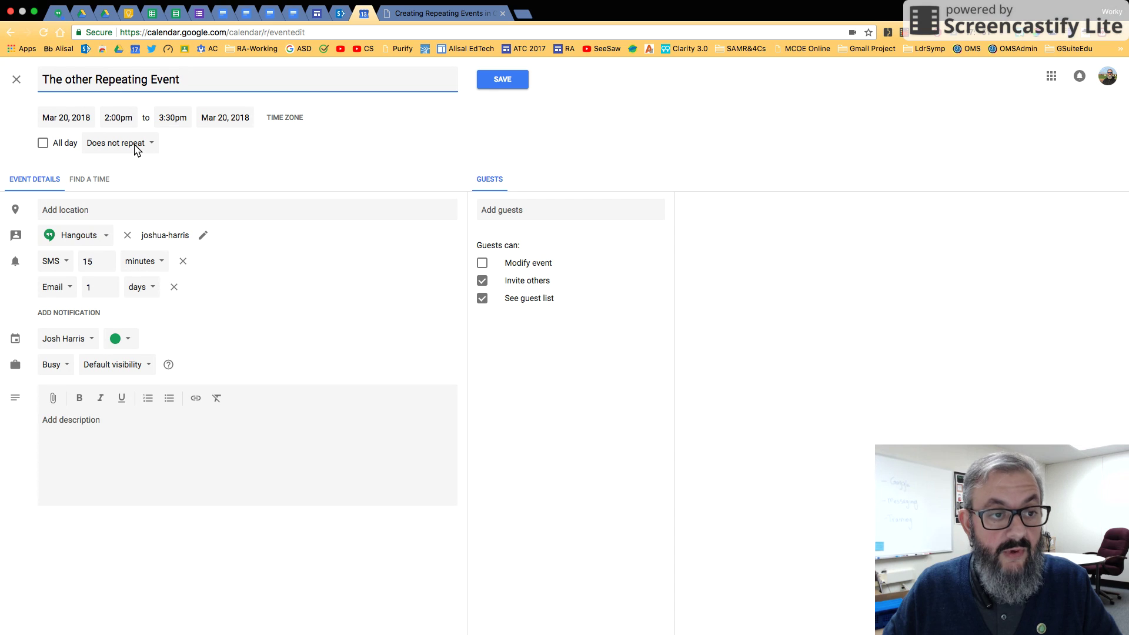
pyautogui.click(137, 149)
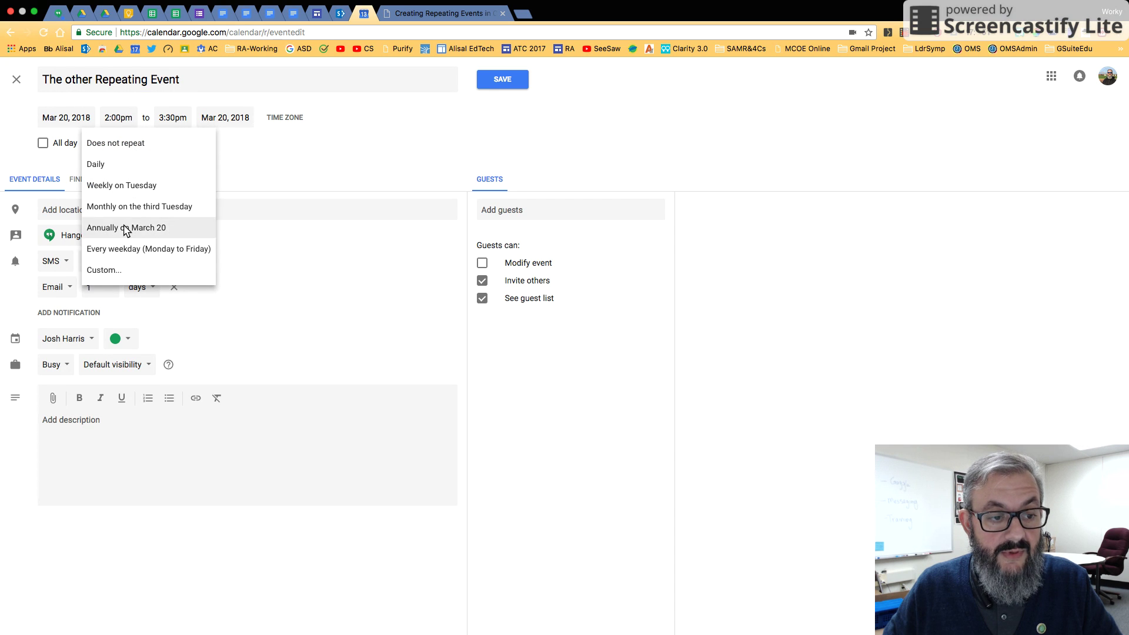
# Set a custom recurrence of every 1 month on the third Tuesday, with no end date
pyautogui.click(127, 270)
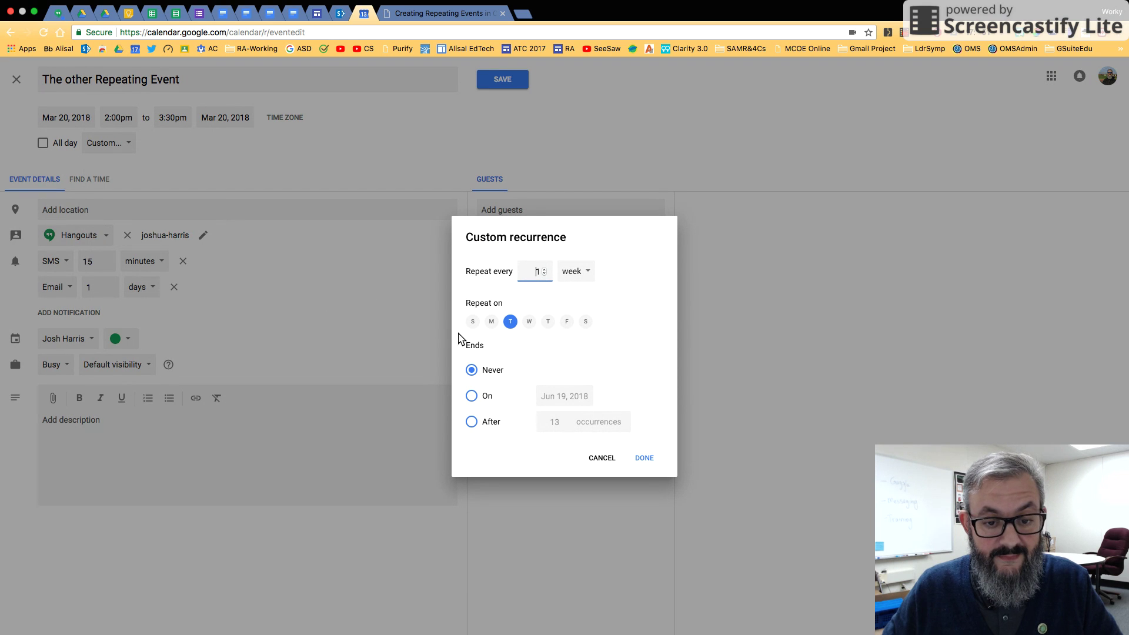
pyautogui.click(548, 324)
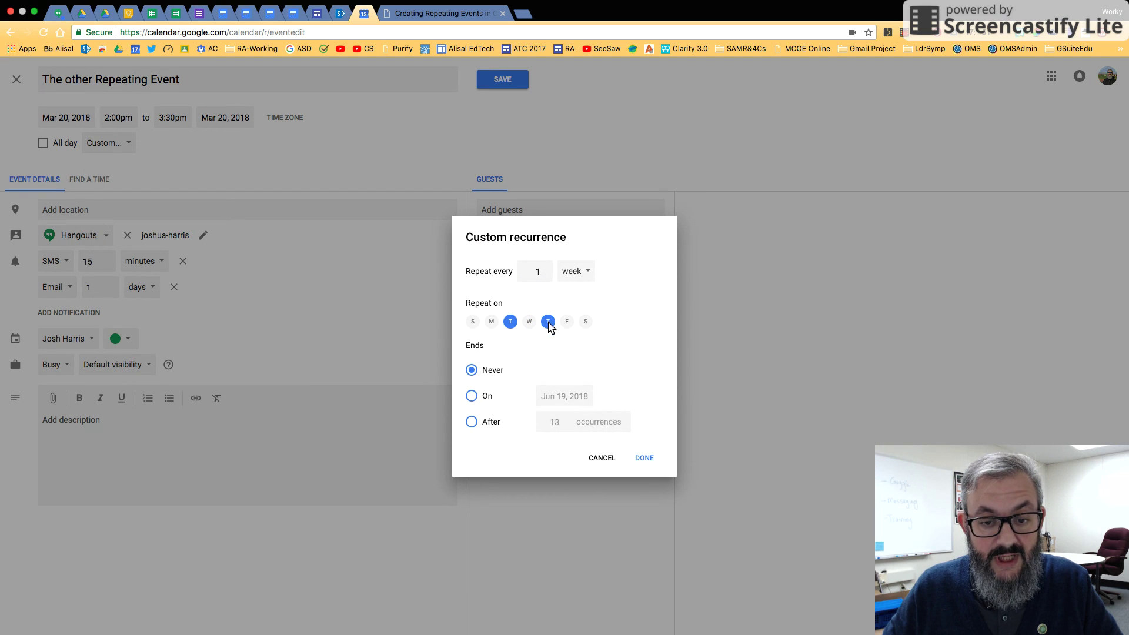
pyautogui.click(579, 279)
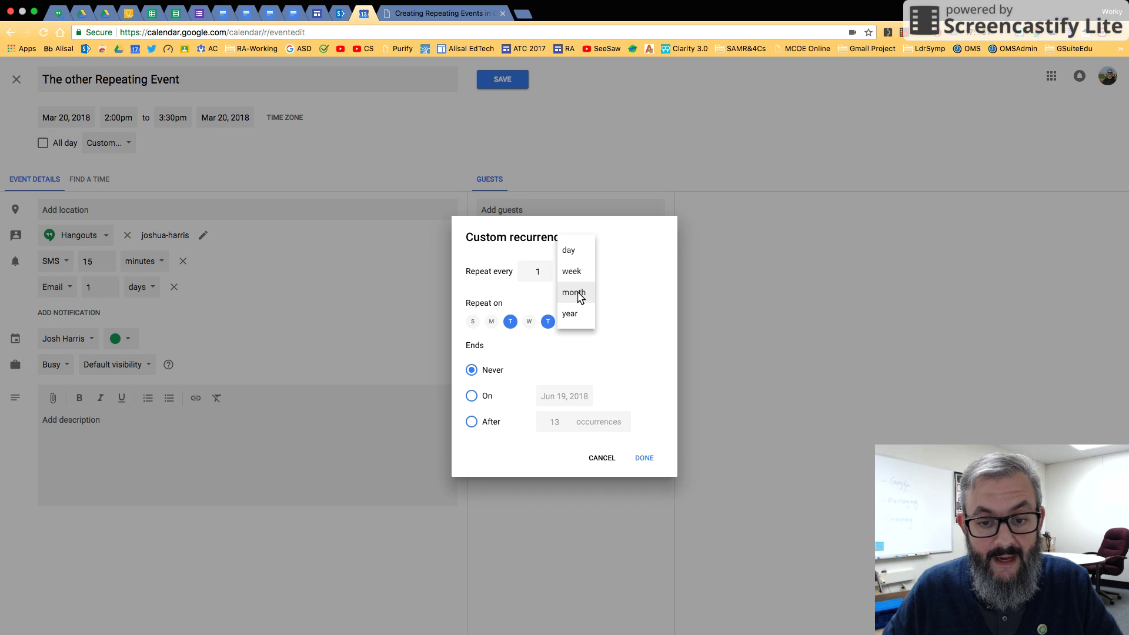
pyautogui.click(580, 295)
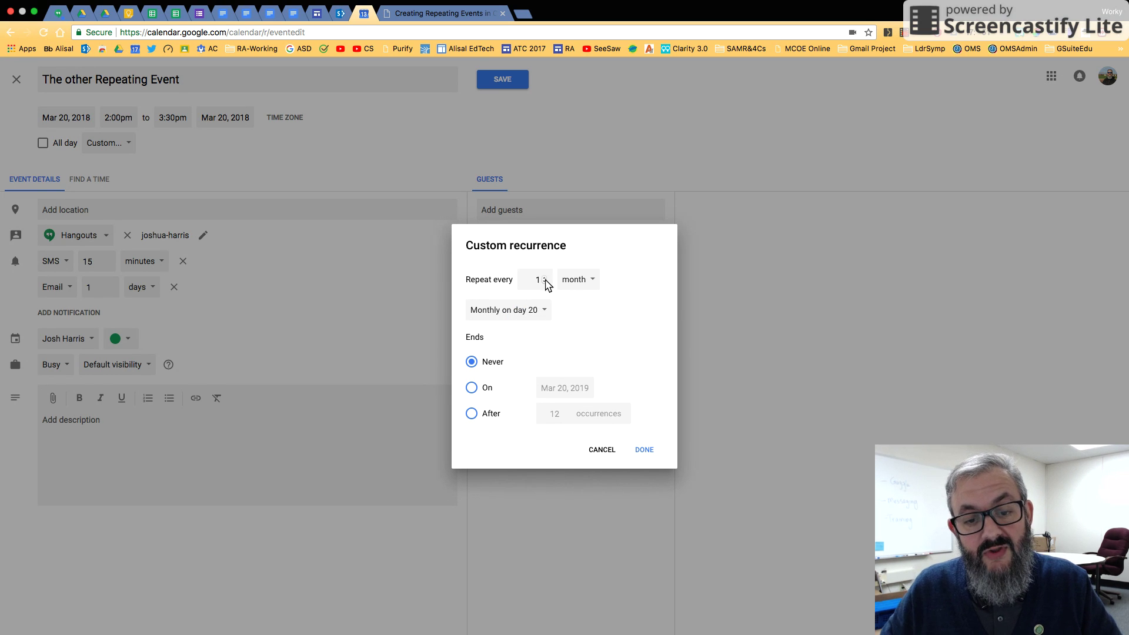
pyautogui.click(527, 313)
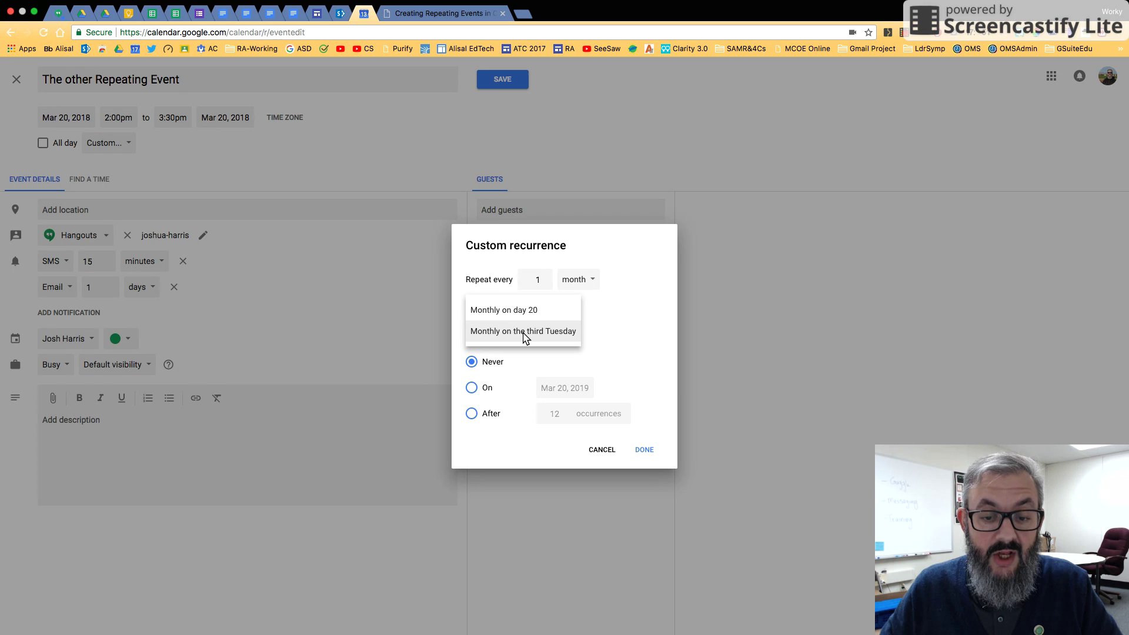
pyautogui.click(581, 280)
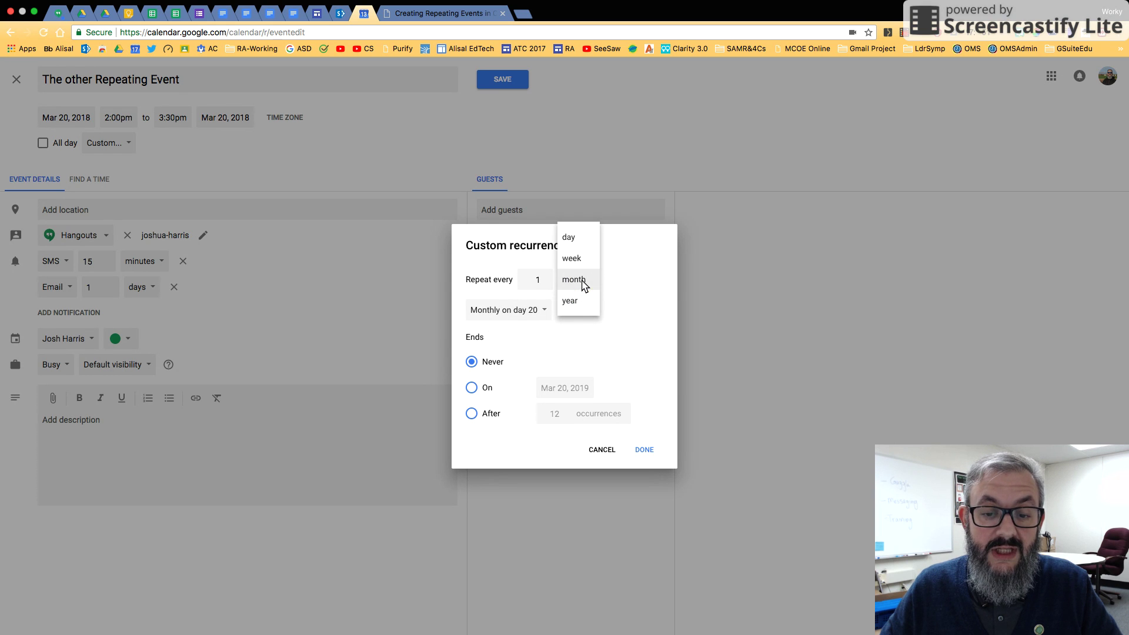
pyautogui.click(575, 258)
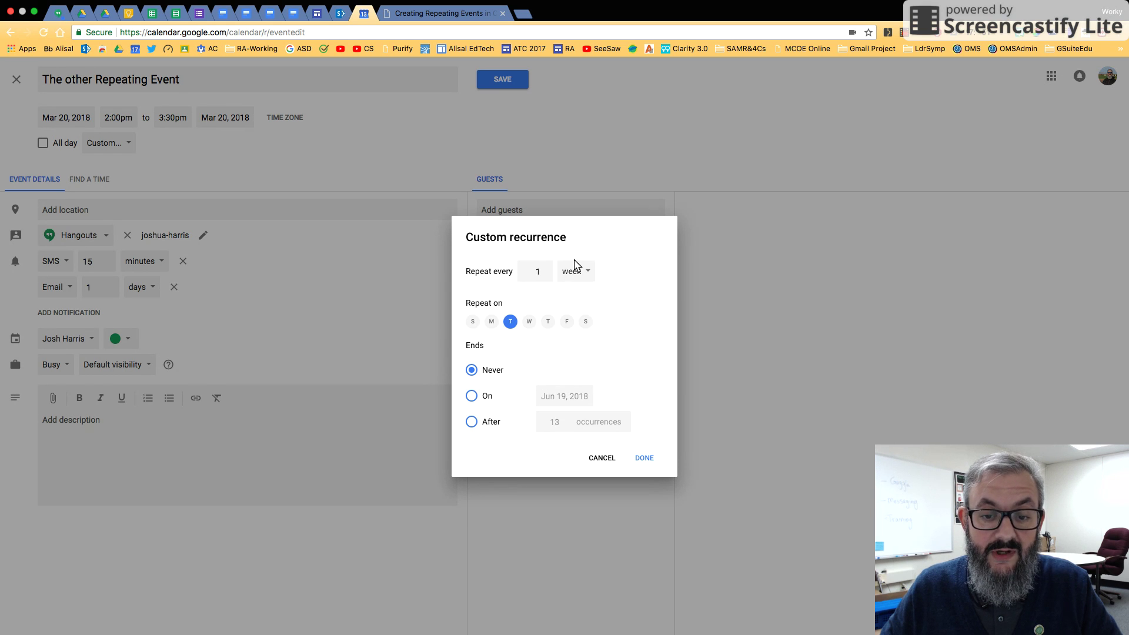
pyautogui.click(547, 321)
pyautogui.click(585, 321)
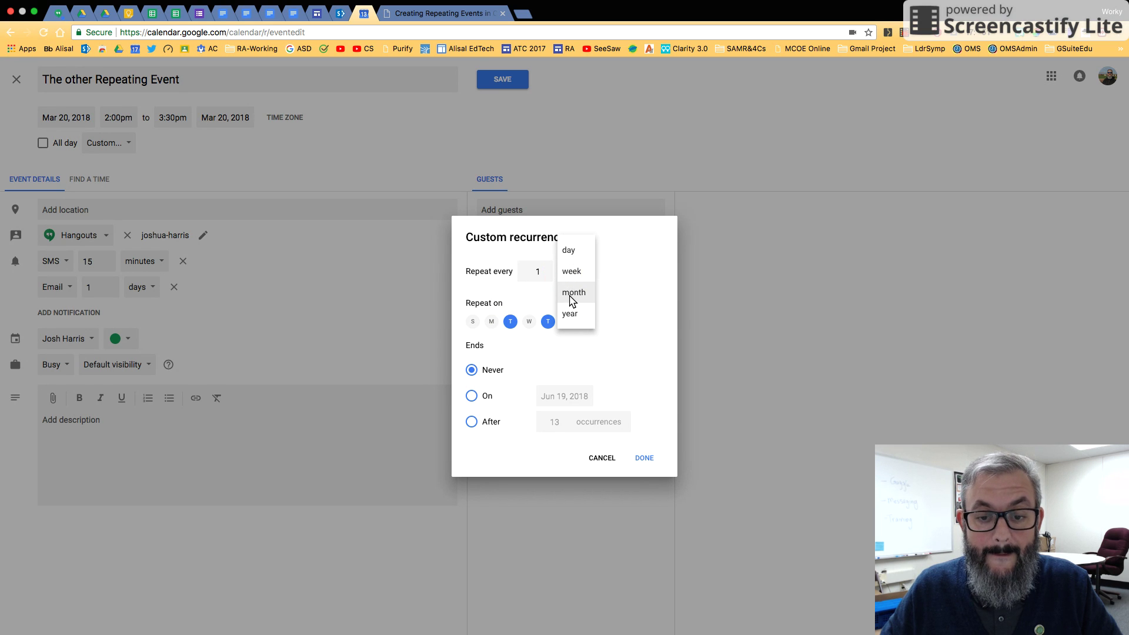
pyautogui.click(572, 297)
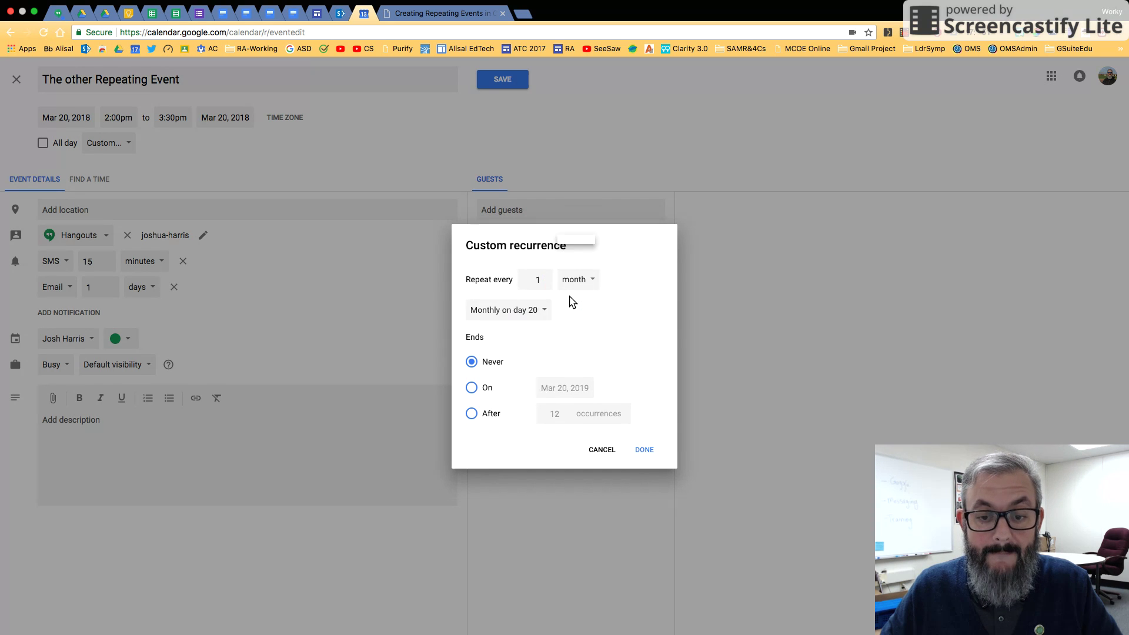
pyautogui.click(523, 315)
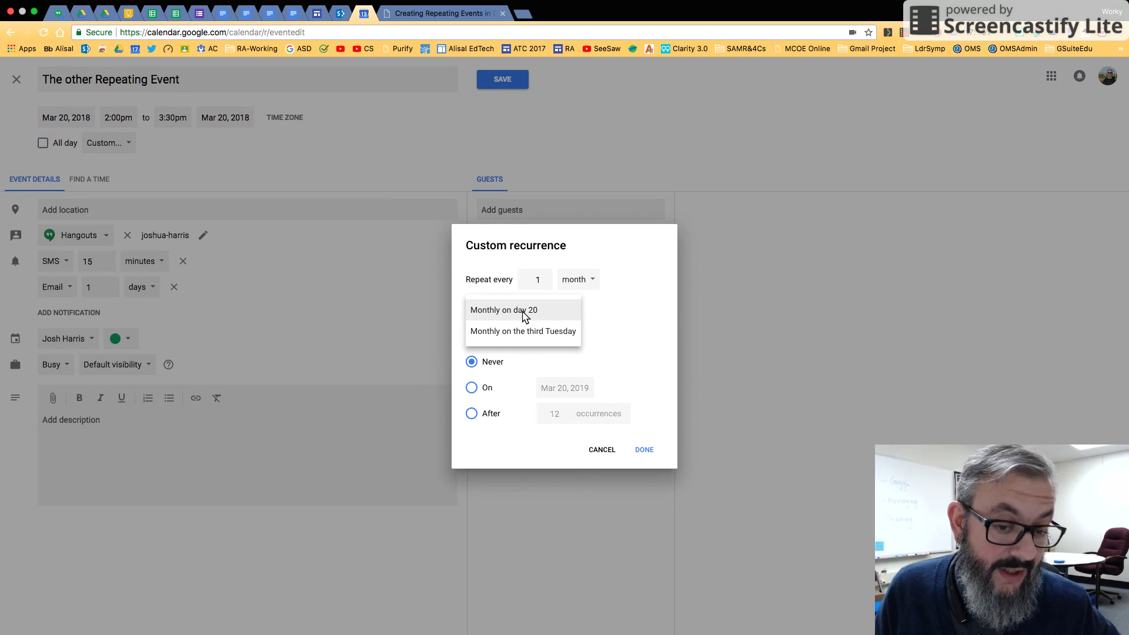
pyautogui.click(526, 332)
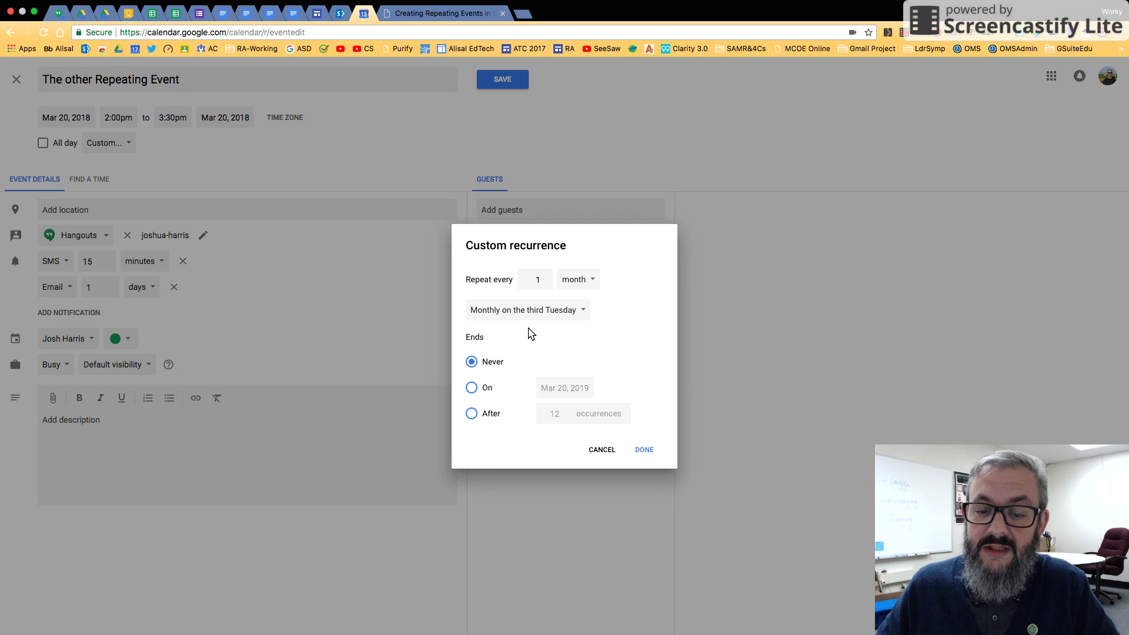
# Apply the monthly recurrence, save The other Repeating Event, and switch to the March 2018 month view
pyautogui.click(645, 451)
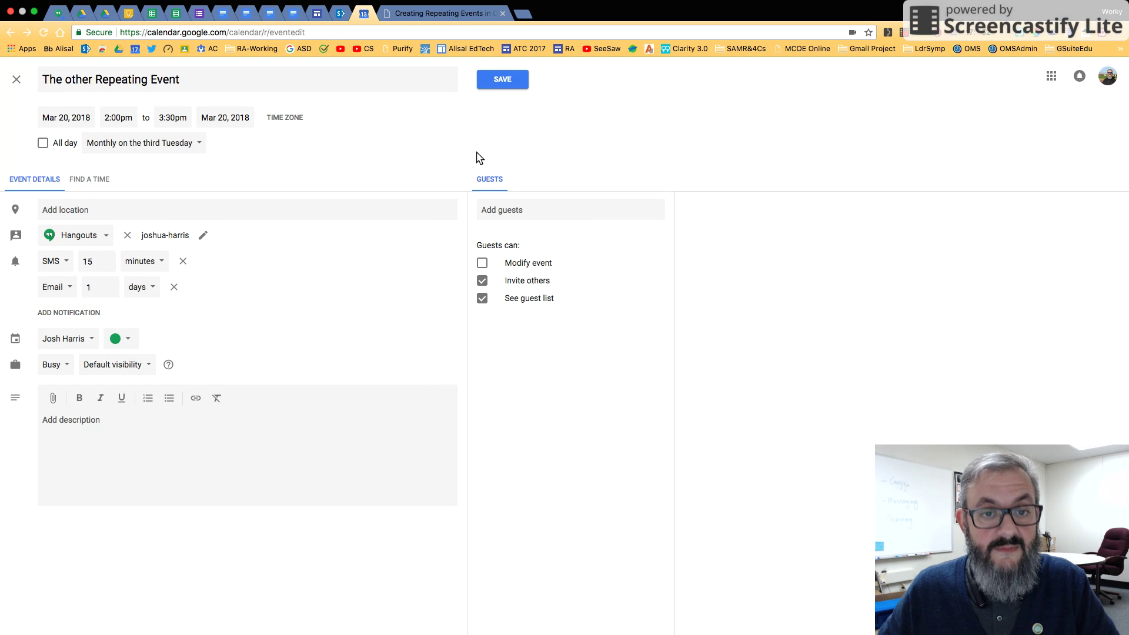
pyautogui.click(504, 86)
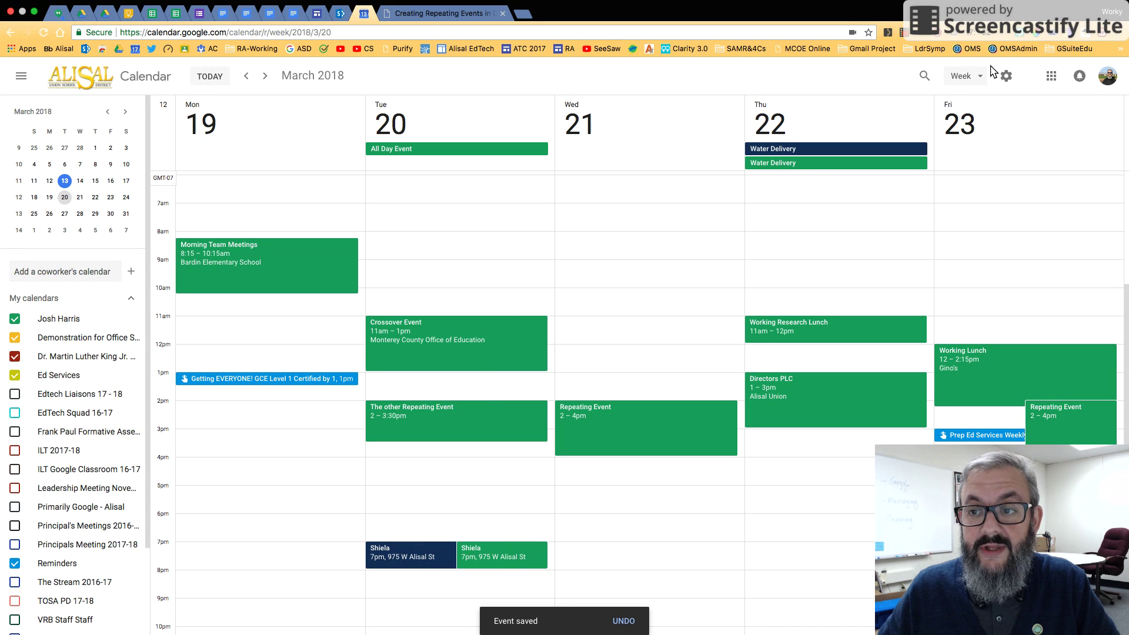
pyautogui.click(974, 76)
pyautogui.click(978, 152)
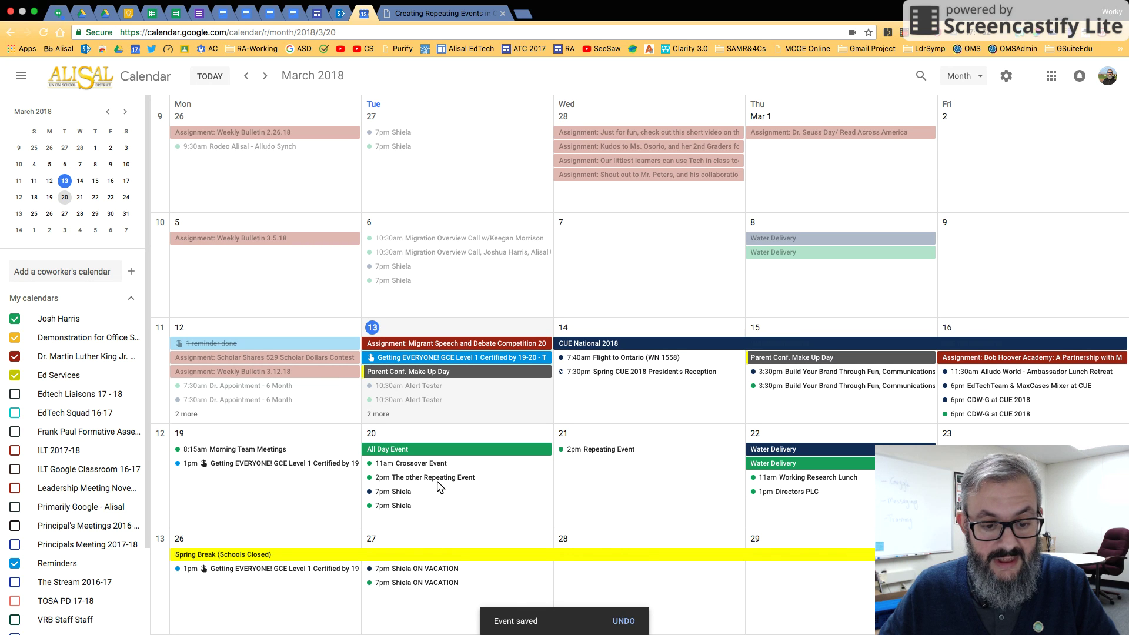
# Check the March 20 event's details, then advance to April 2018
pyautogui.click(437, 480)
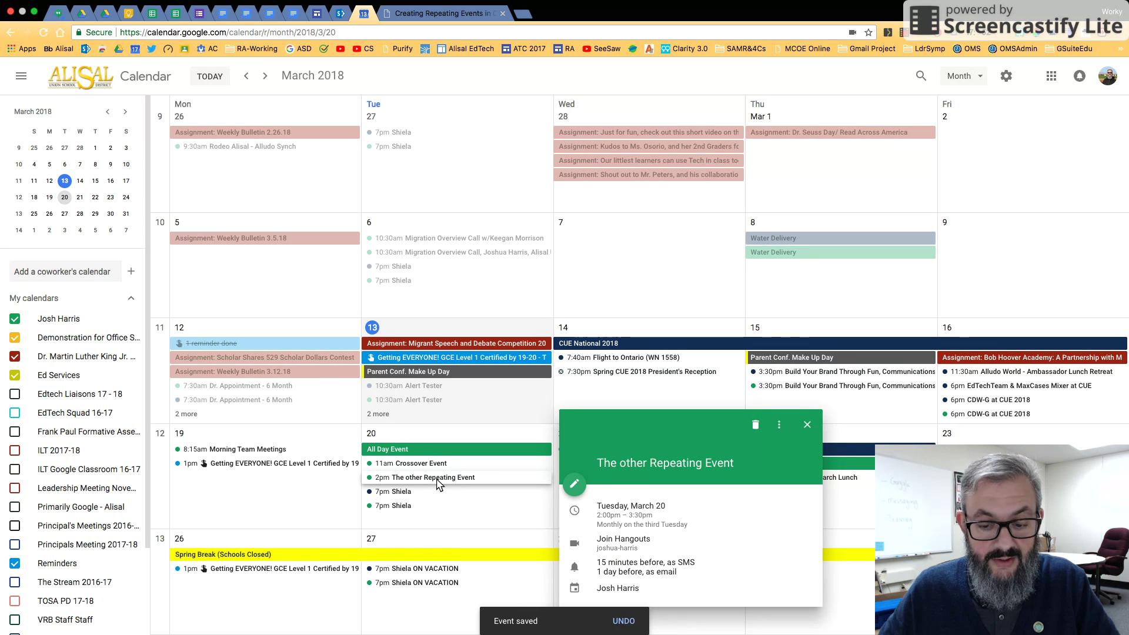
pyautogui.click(264, 79)
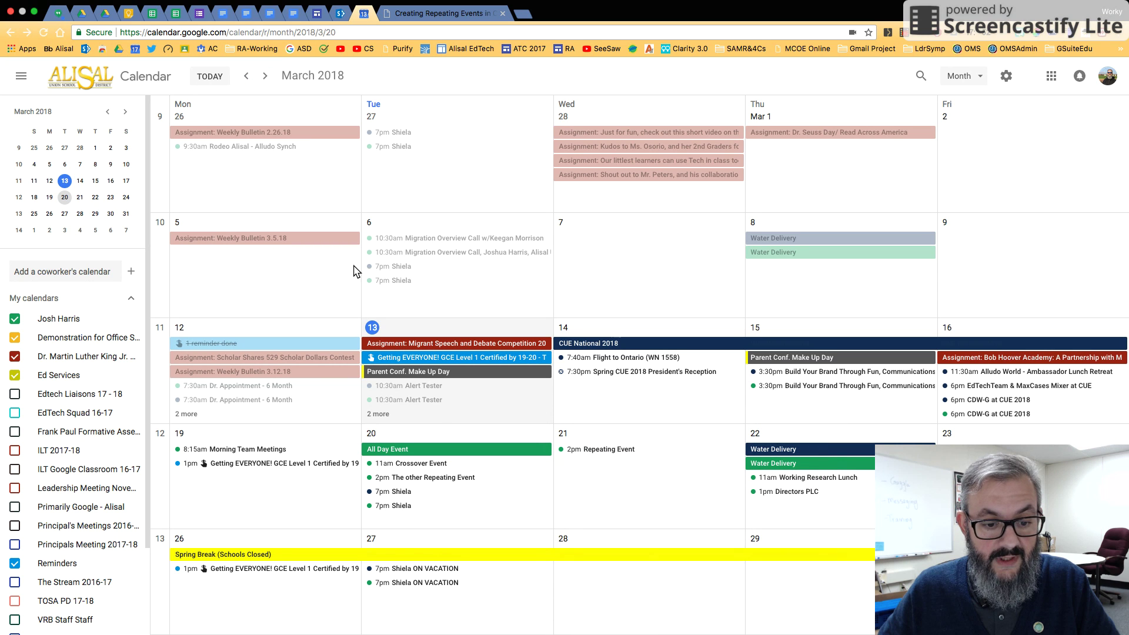
pyautogui.click(459, 481)
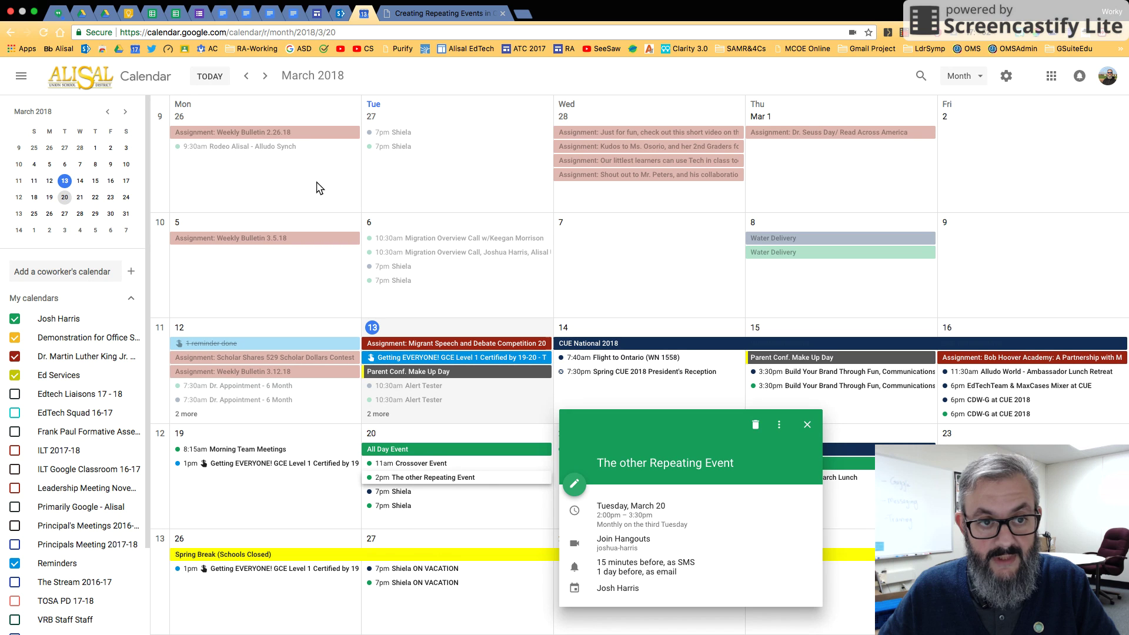
pyautogui.click(265, 79)
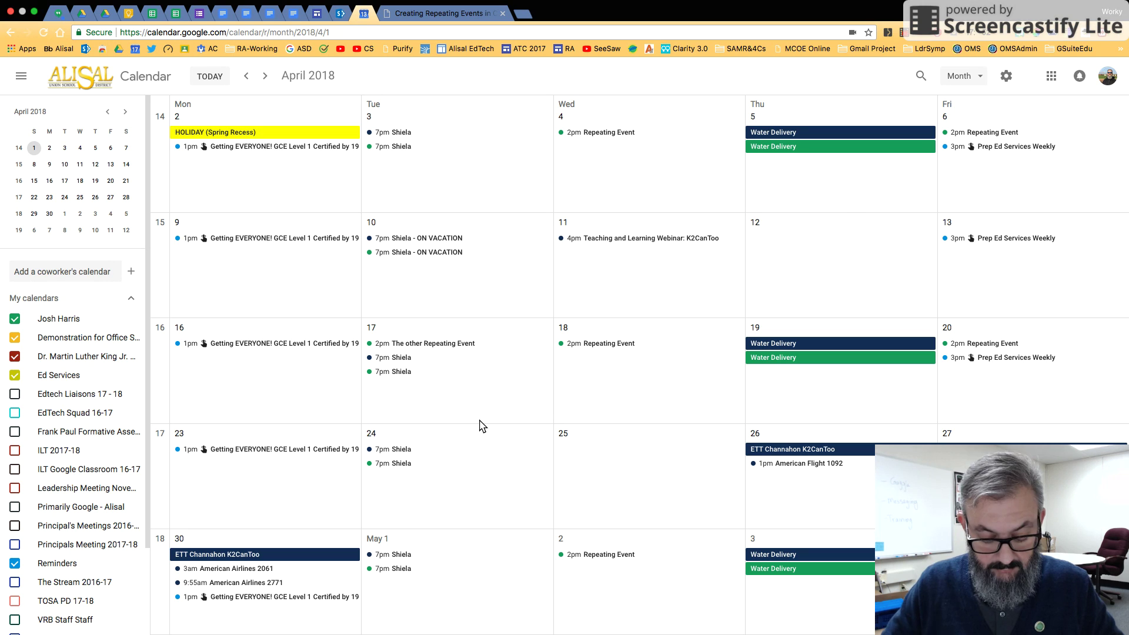
# Check the April 17 occurrence, then move to May 2018 and inspect the May 15 occurrence
pyautogui.click(432, 346)
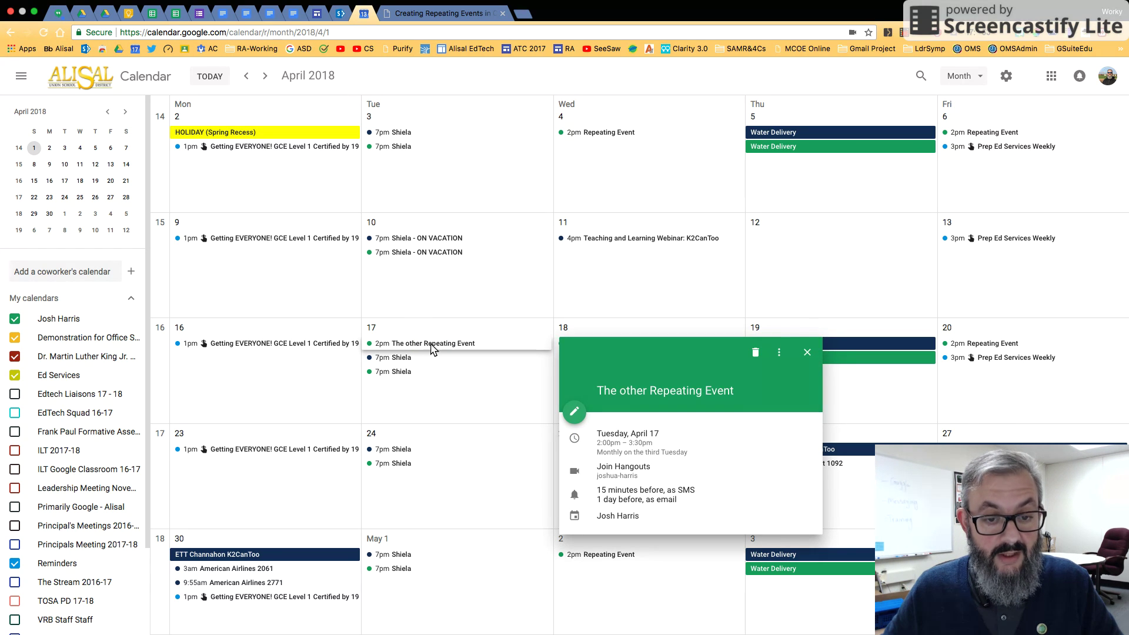
pyautogui.click(267, 79)
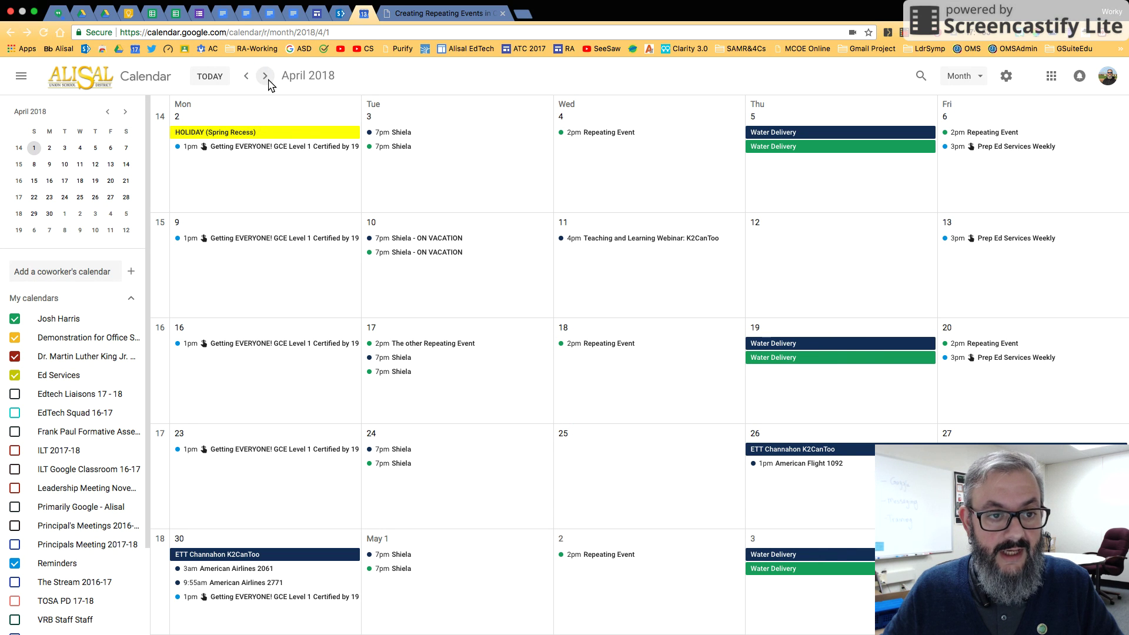
pyautogui.click(268, 80)
pyautogui.click(435, 345)
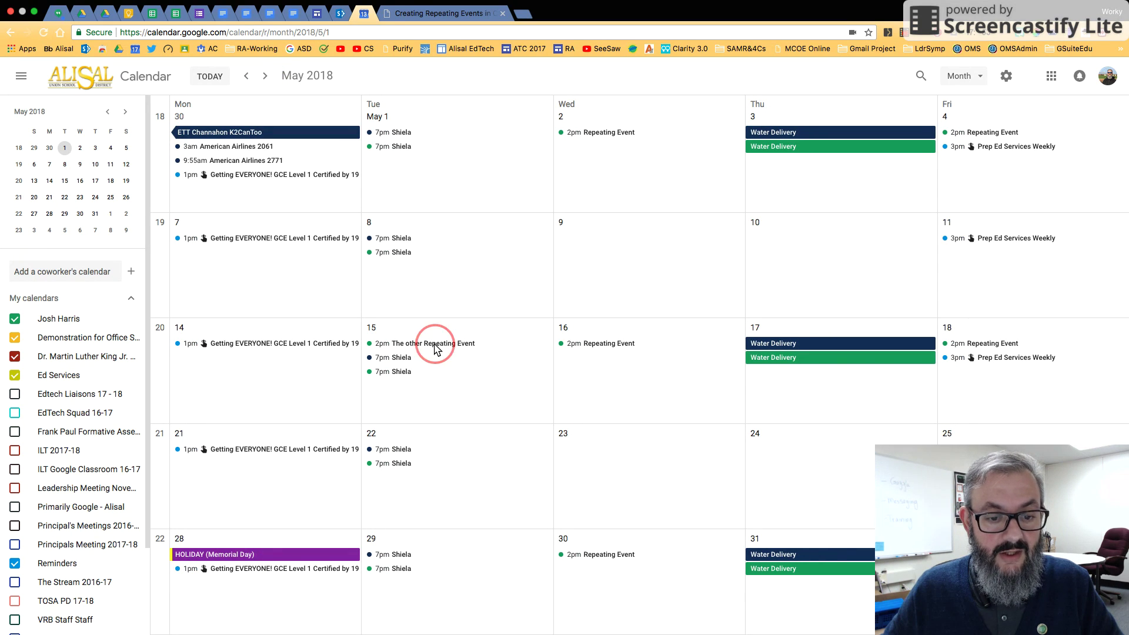